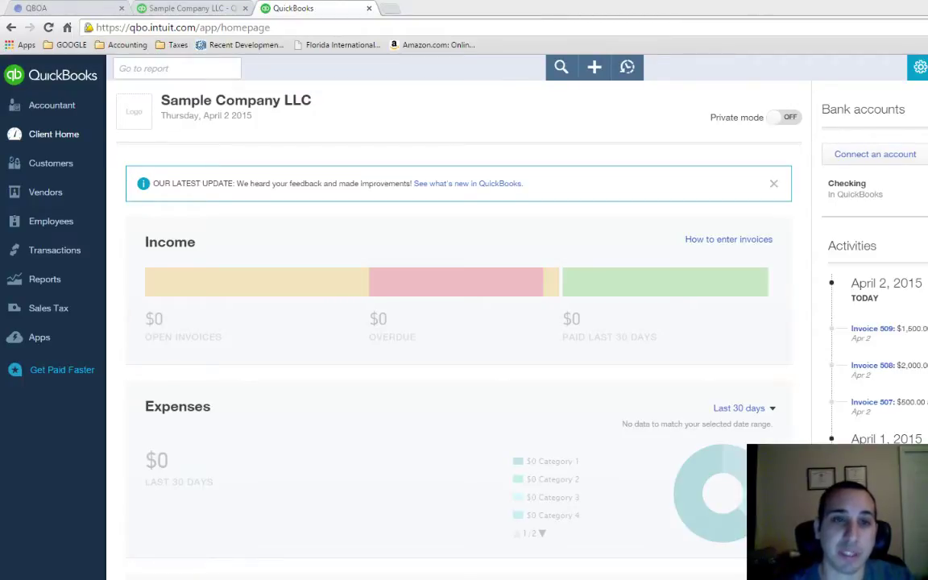
Add a custom field named Sales Rep to the company's sales form content, enabled for internal and public use, and save the settings
left_click(919, 67)
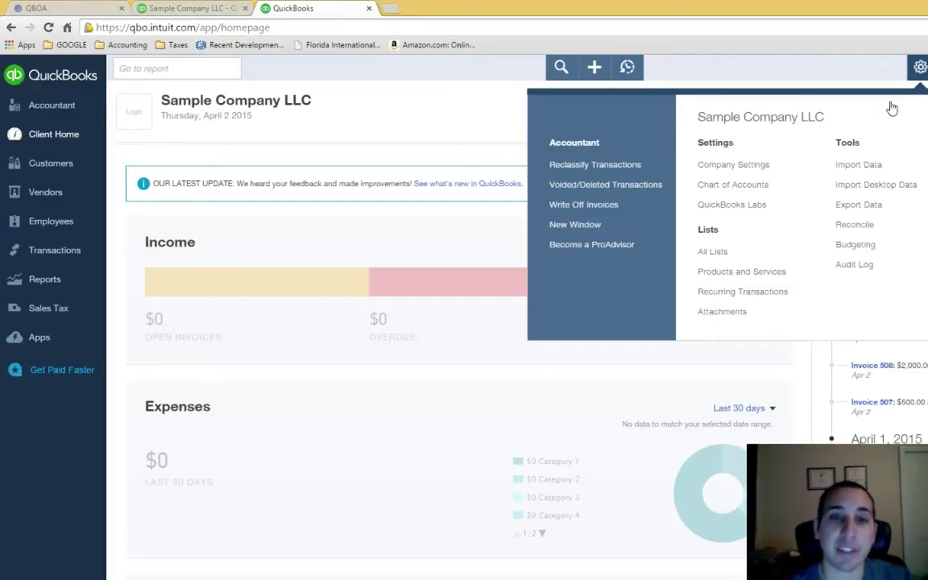
left_click(733, 165)
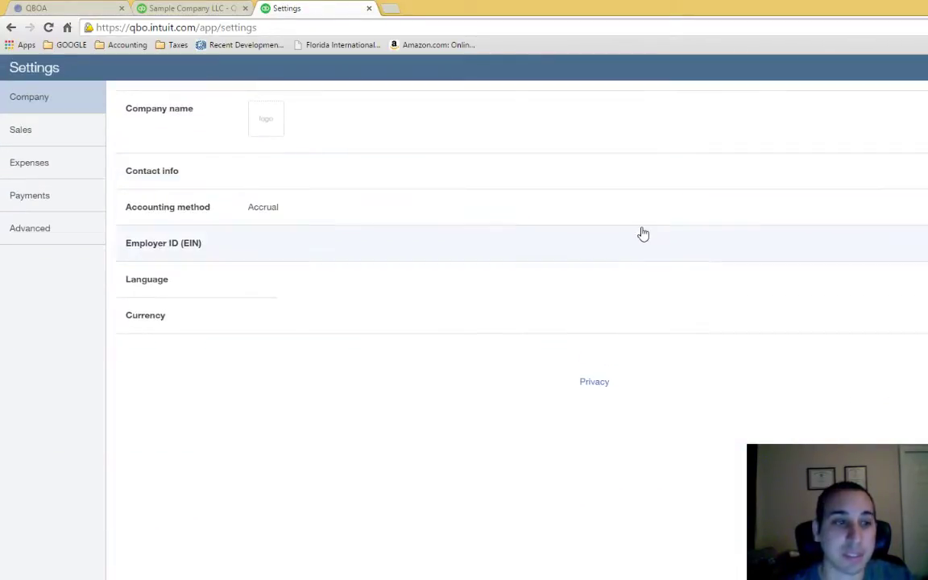
left_click(77, 140)
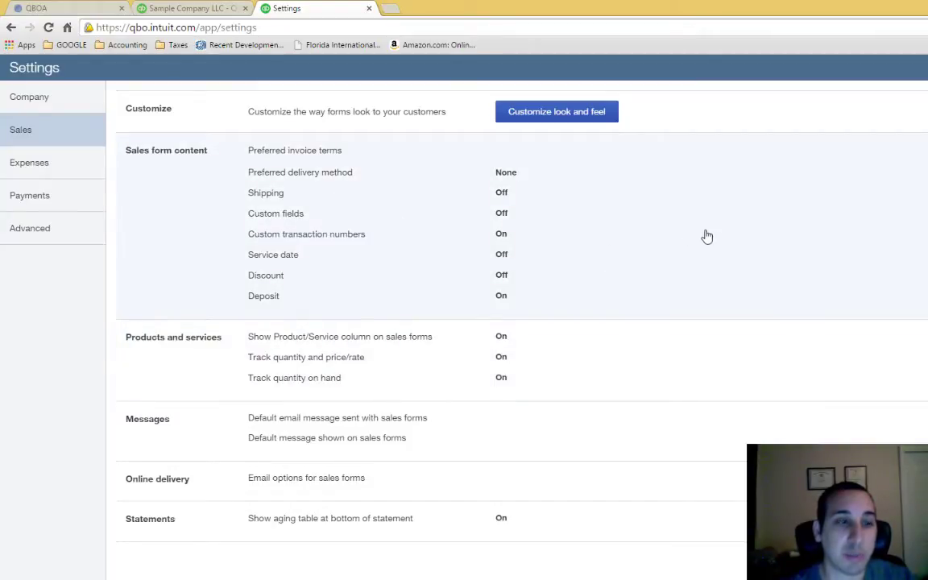
left_click(172, 210)
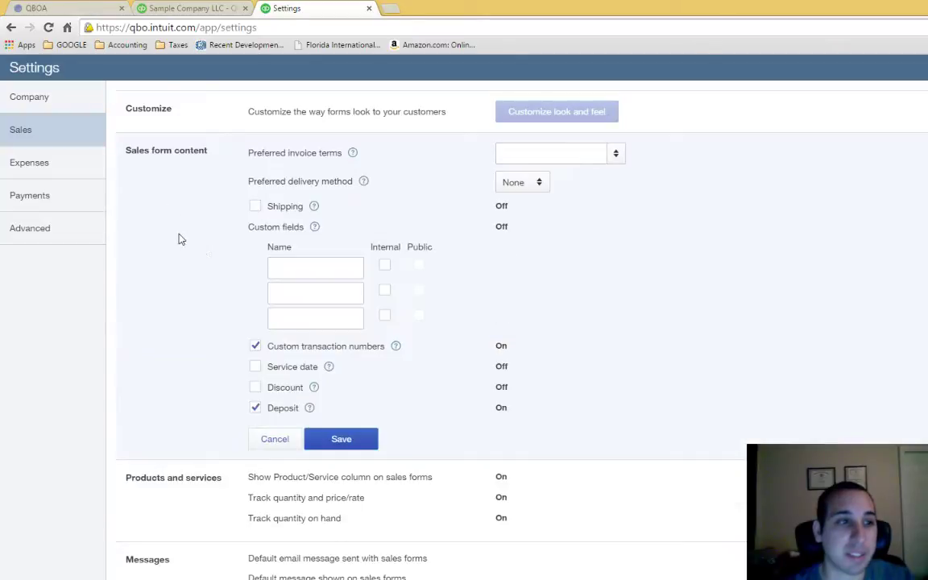
left_click(320, 268)
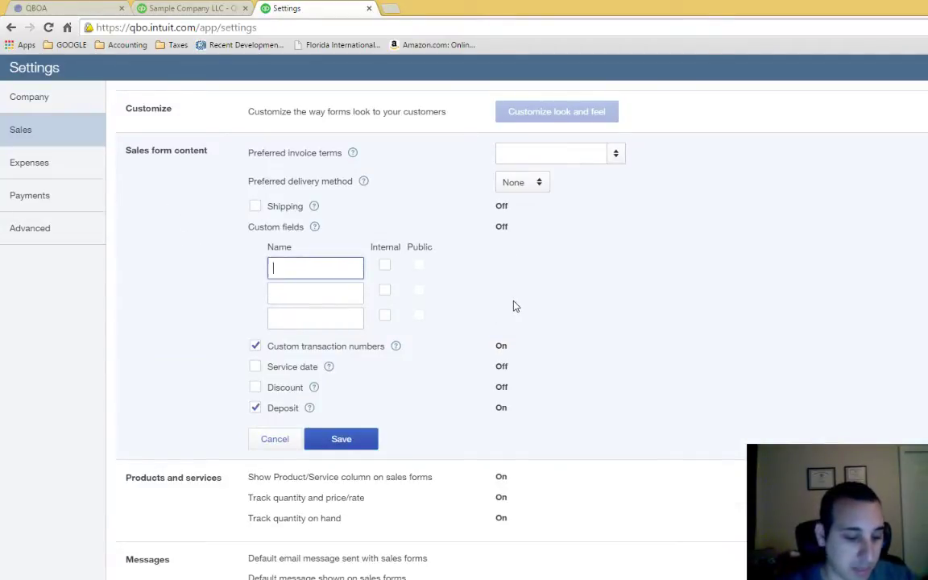
type("Sales Rep")
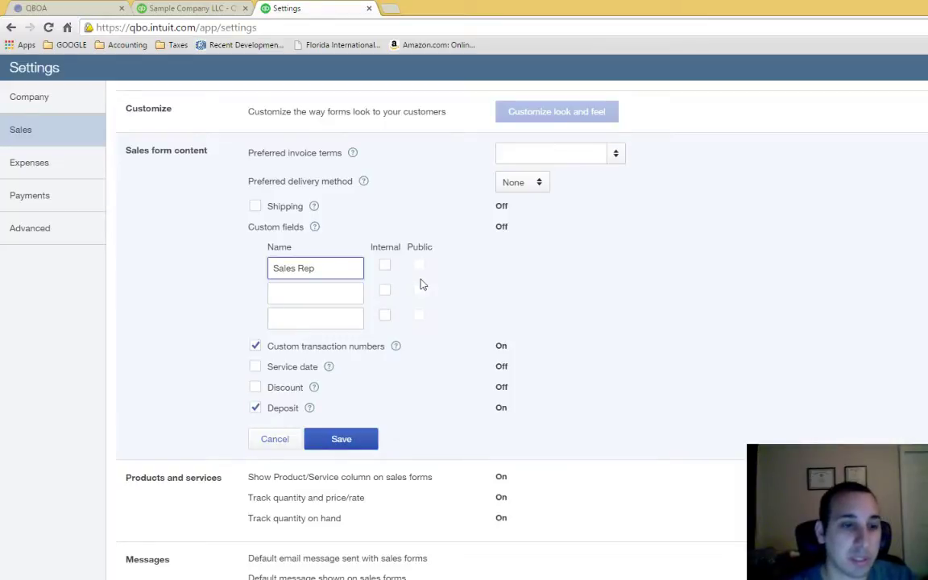
left_click(387, 268)
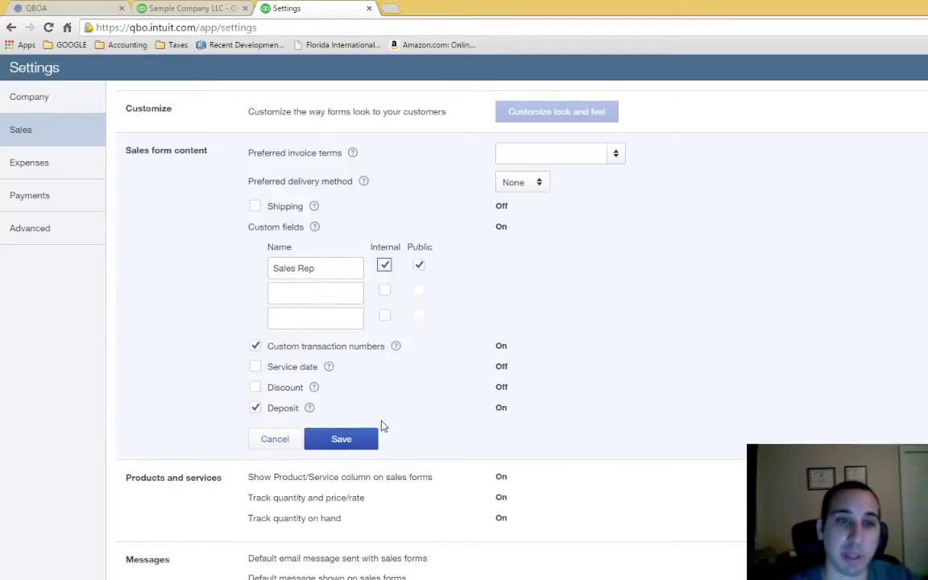
left_click(335, 441)
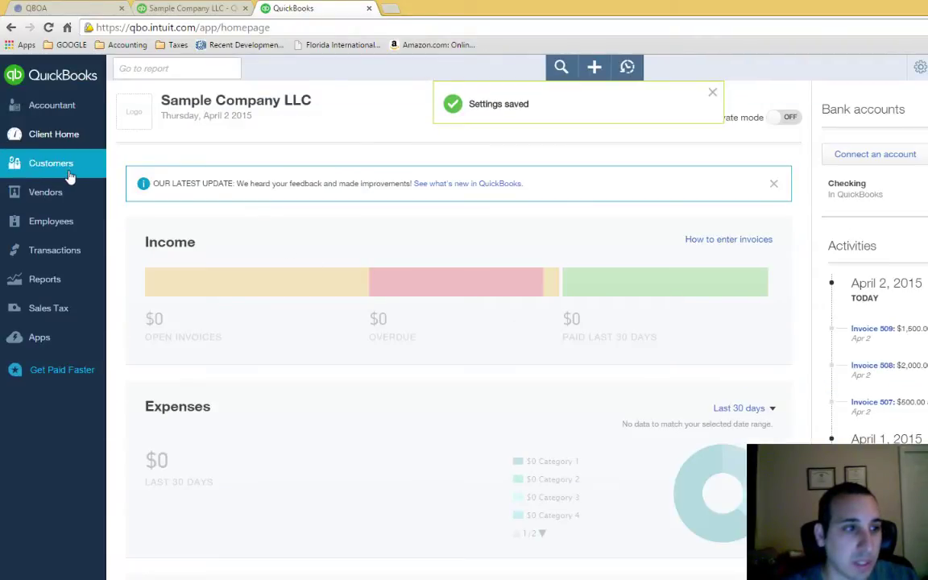
Start a new invoice for Customer A and enter OG as the Sales Rep
left_click(69, 177)
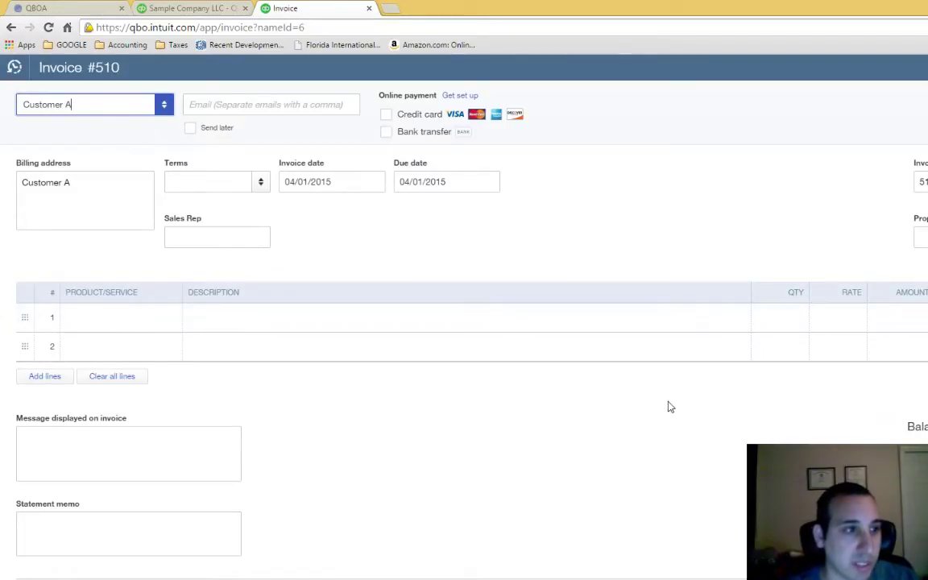
left_click(202, 234)
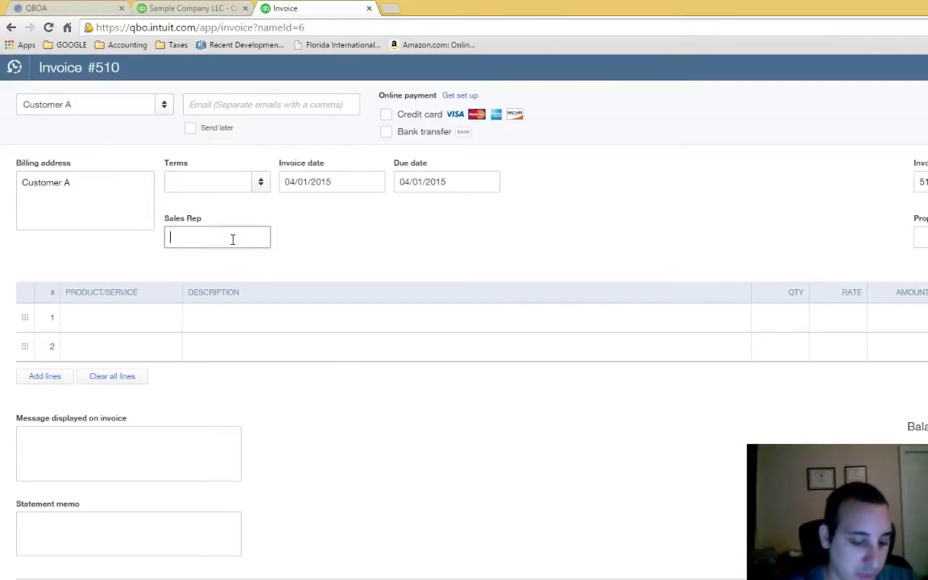
type("OG")
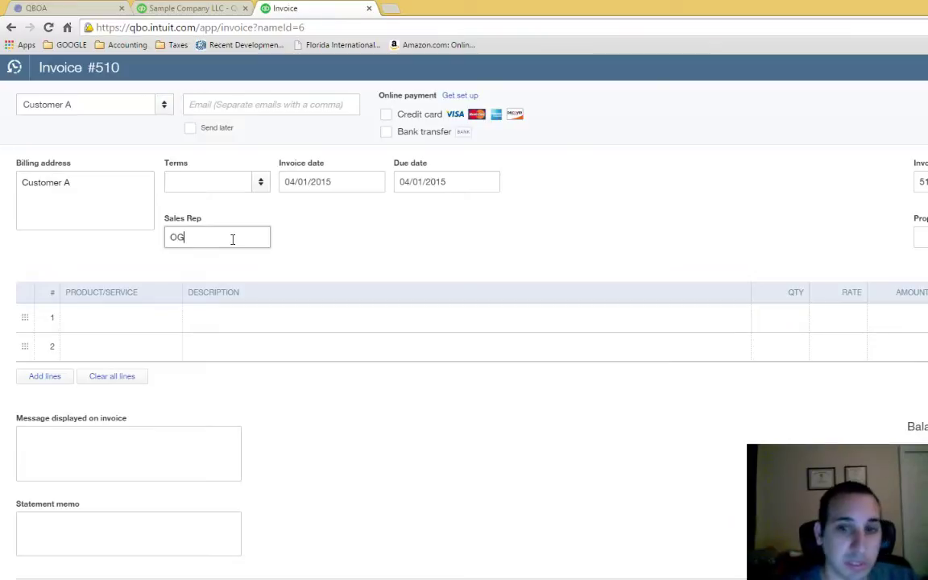
Add a Services line with an amount of 450 to the invoice, save it and start a new invoice
left_click(126, 320)
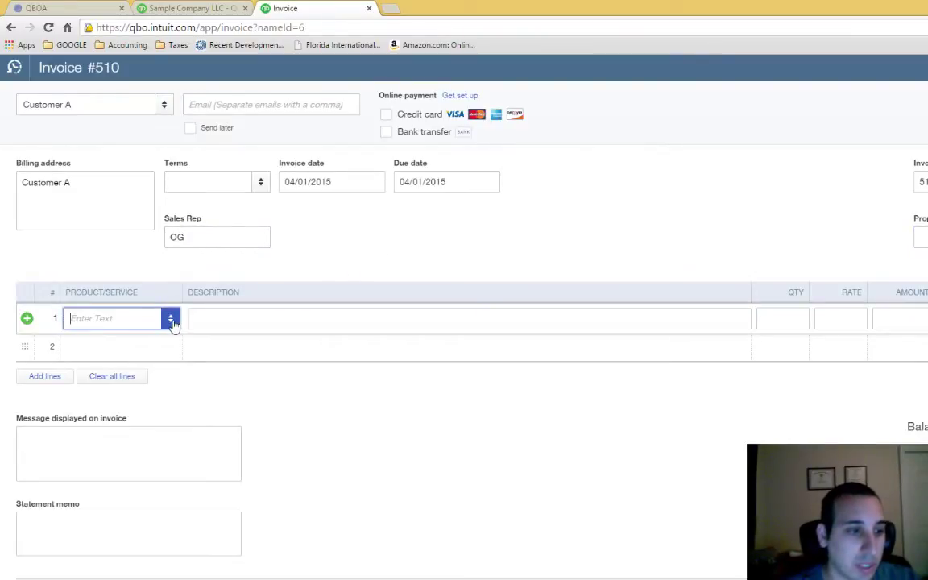
left_click(170, 318)
left_click(88, 387)
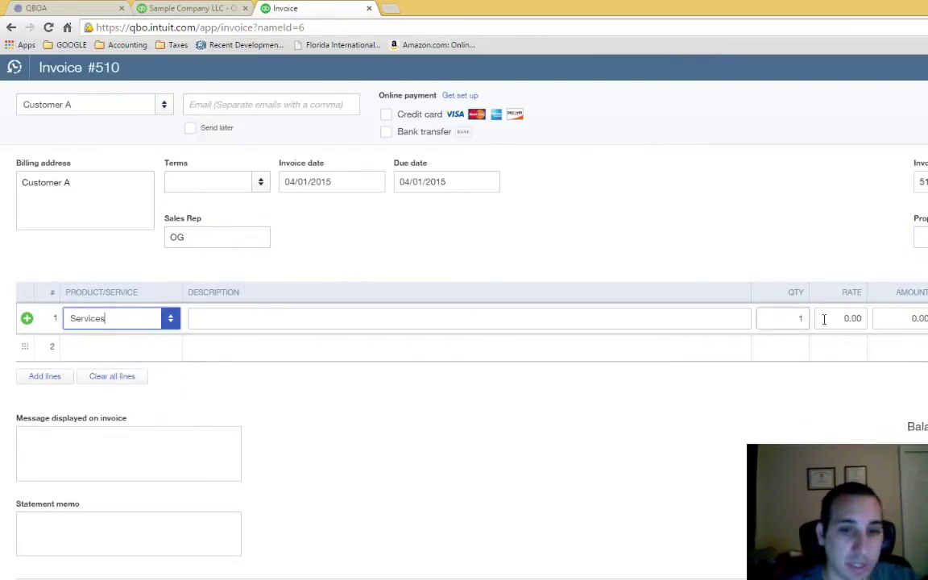
left_click(880, 318)
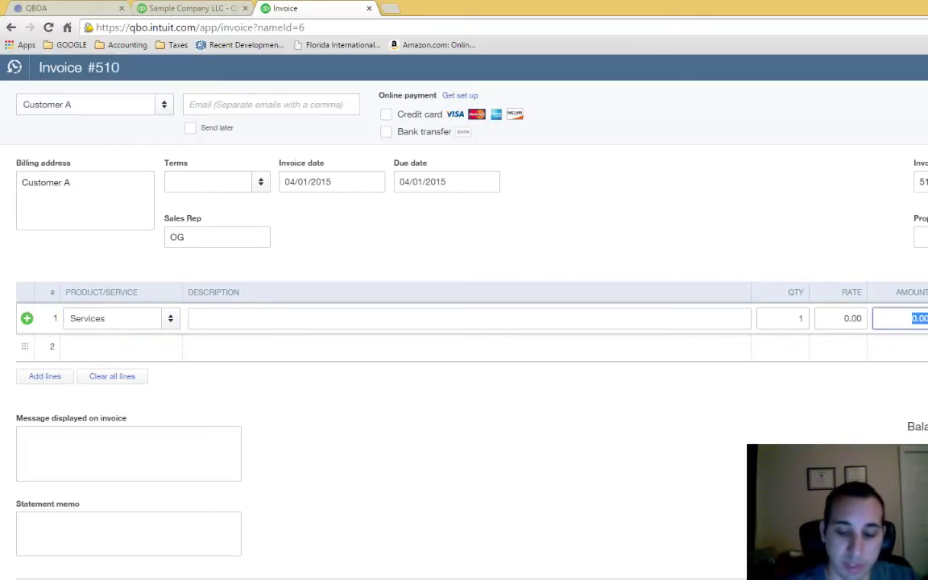
type("450")
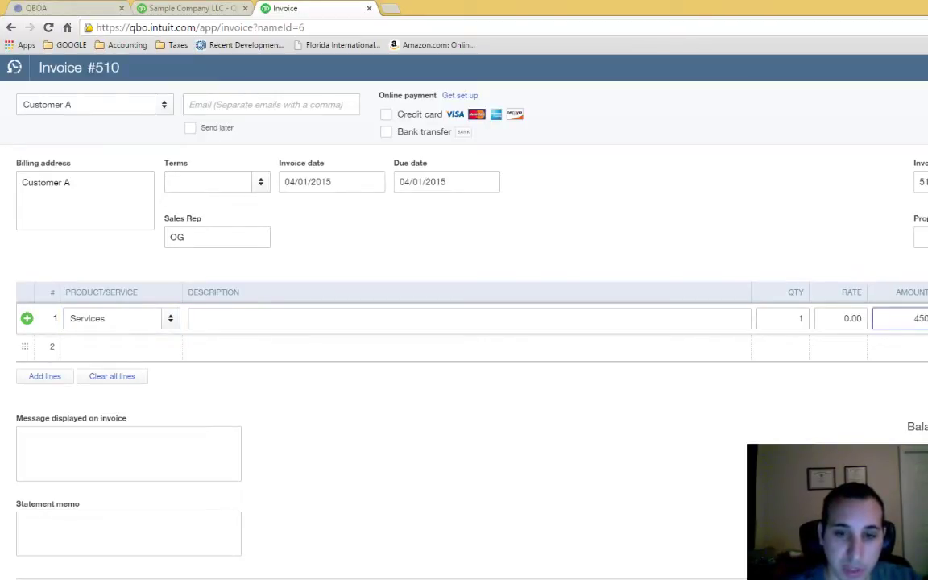
key("Tab")
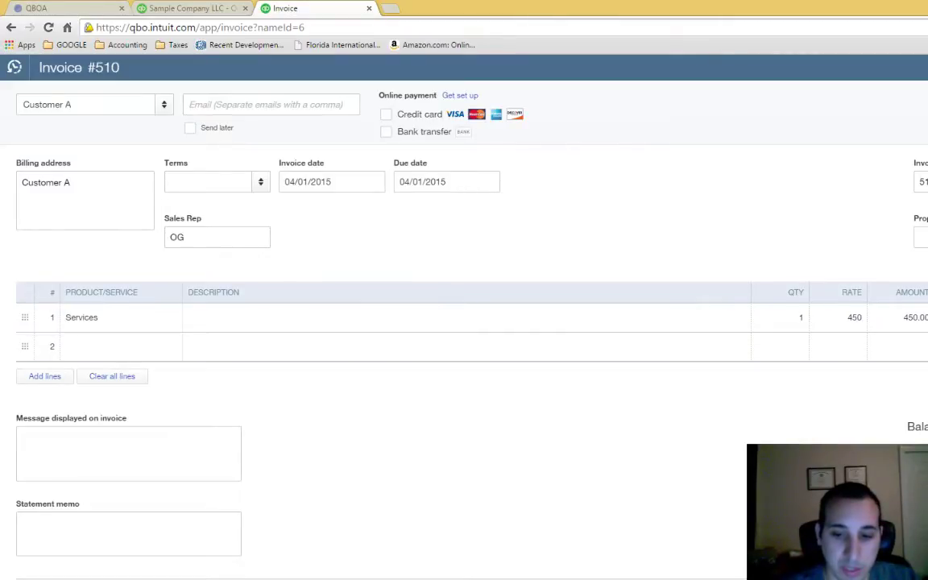
key("ctrl+alt+s")
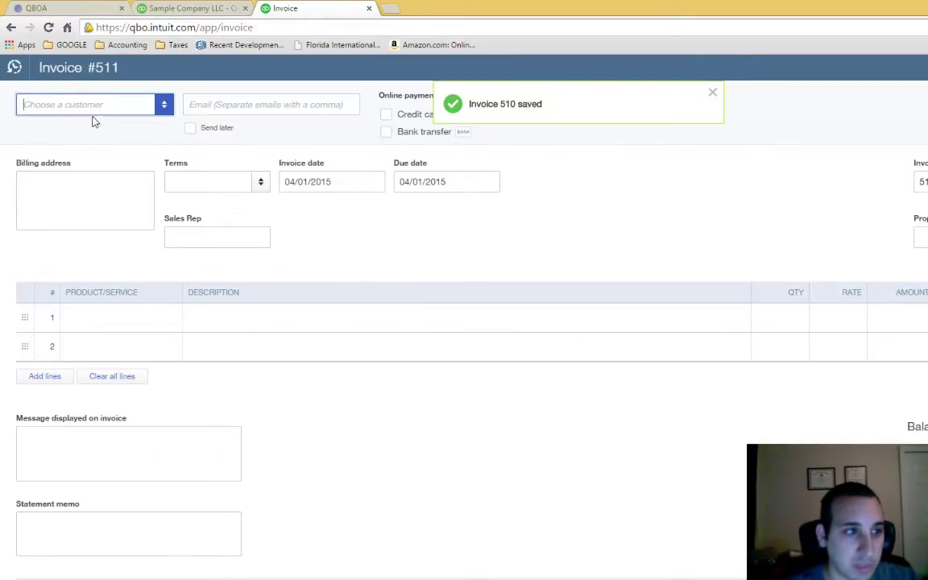
Assign the new invoice to Customer A and enter MJ as the Sales Rep
type("custo")
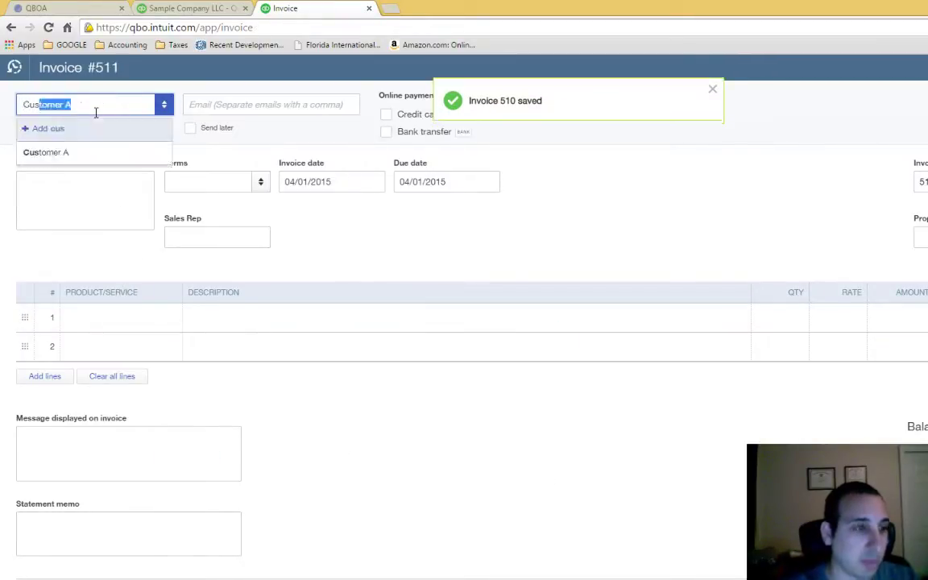
key("Tab")
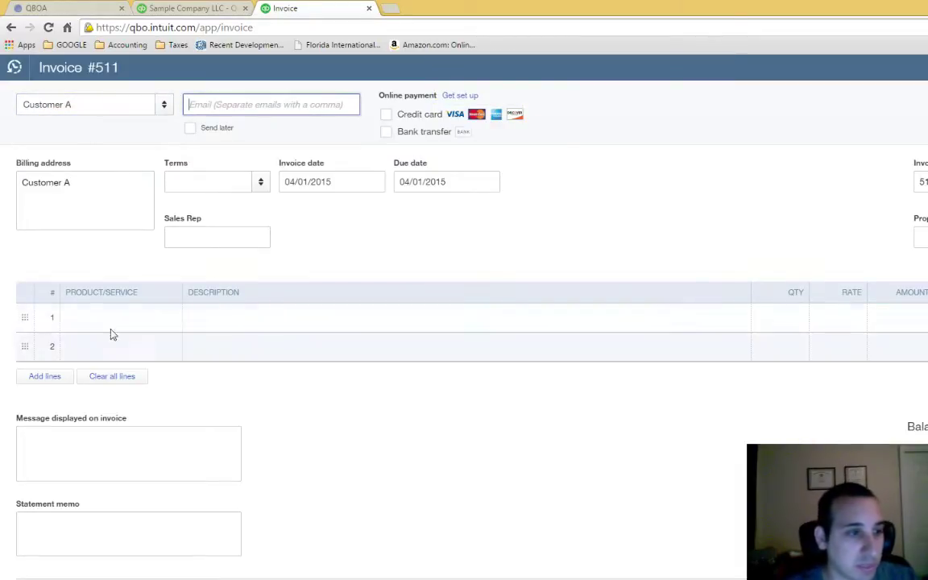
left_click(226, 238)
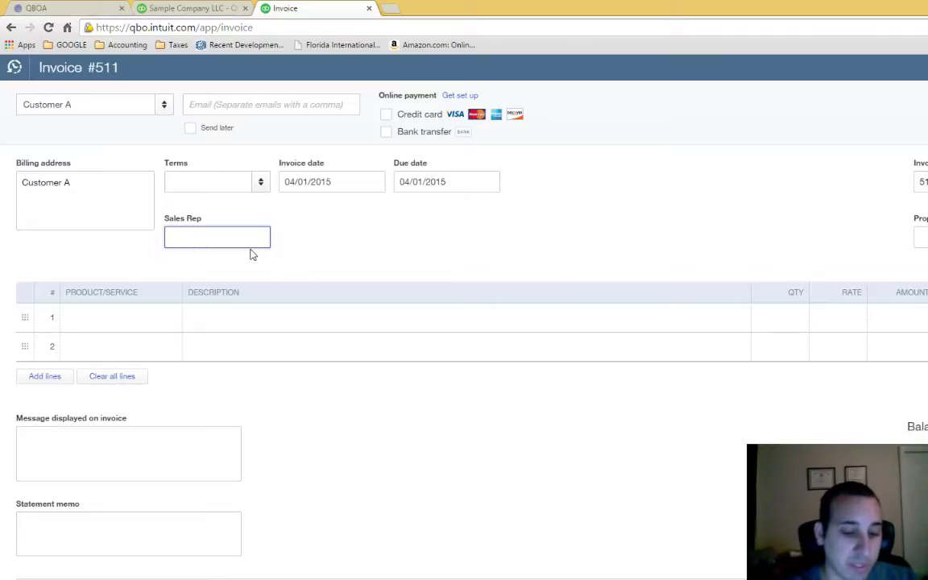
type("MJ")
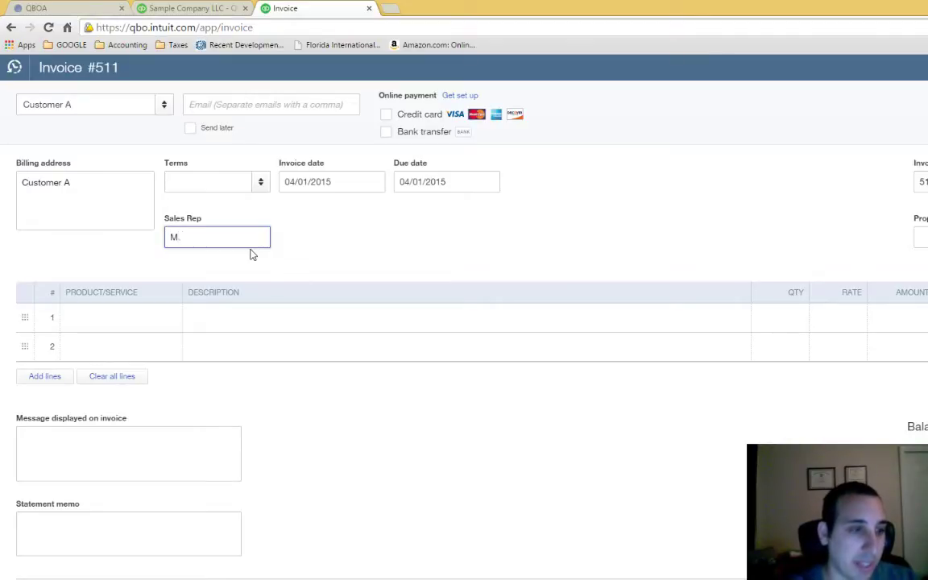
key("Tab")
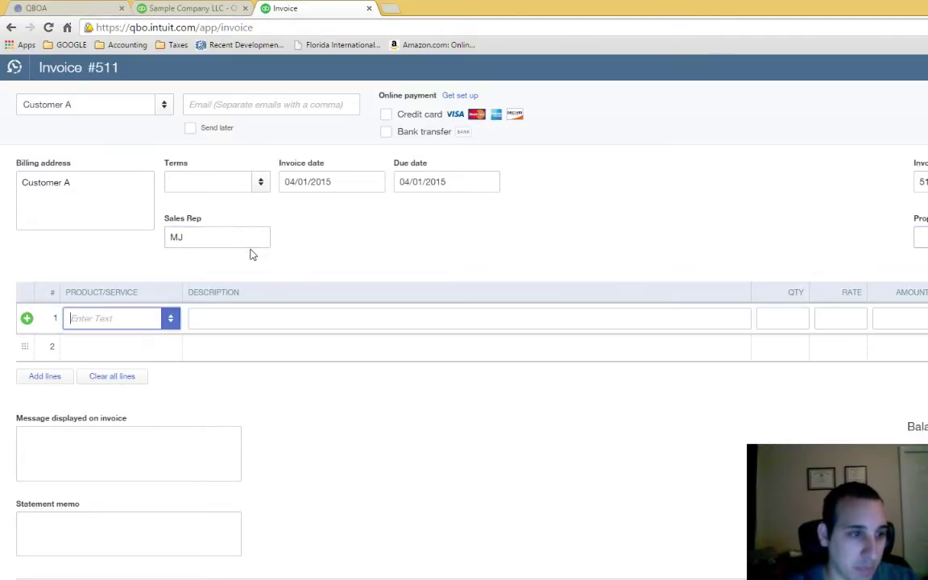
Add a Services line with an amount of 1250, save the invoice and start another one
type("Servi")
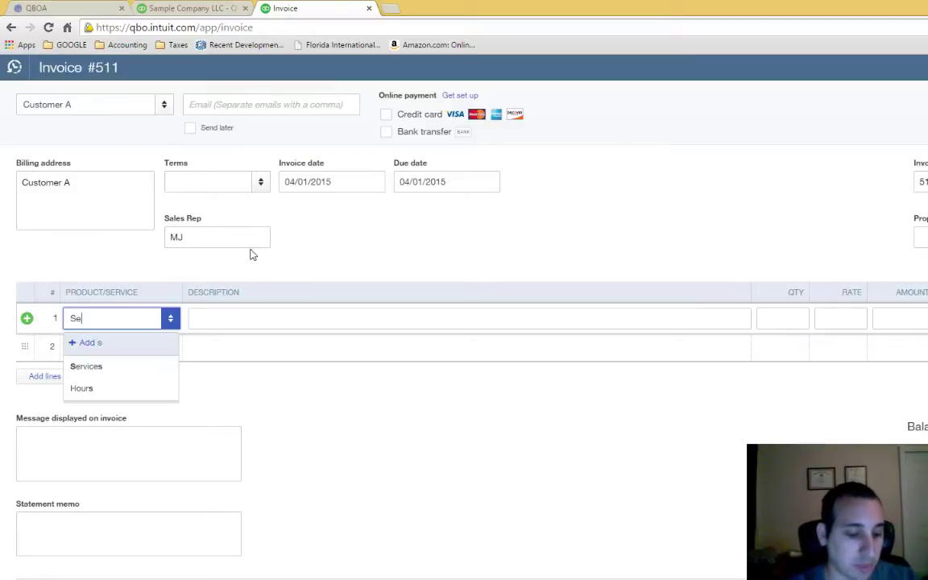
key("Tab")
key("Tab")
key("Tab")
key("Tab")
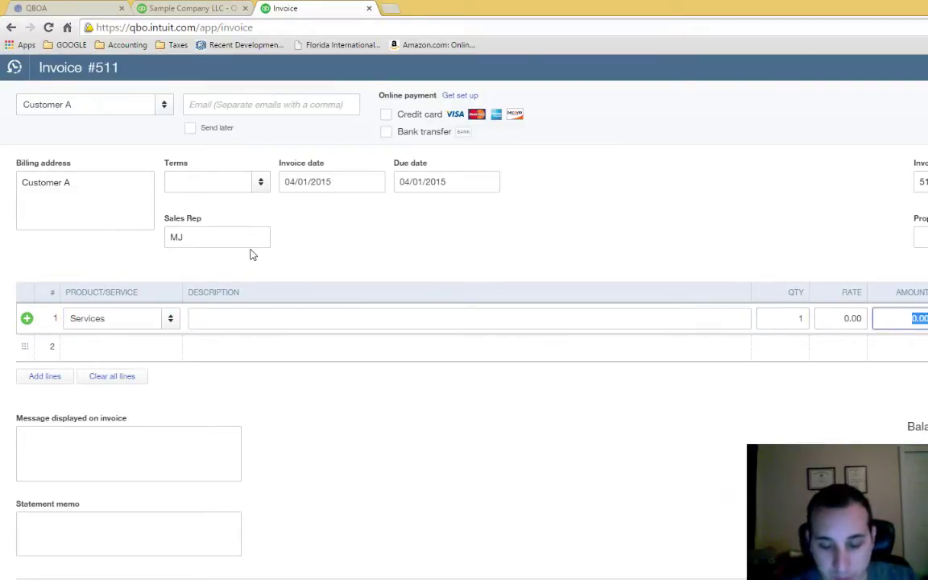
type("1250")
key("Tab")
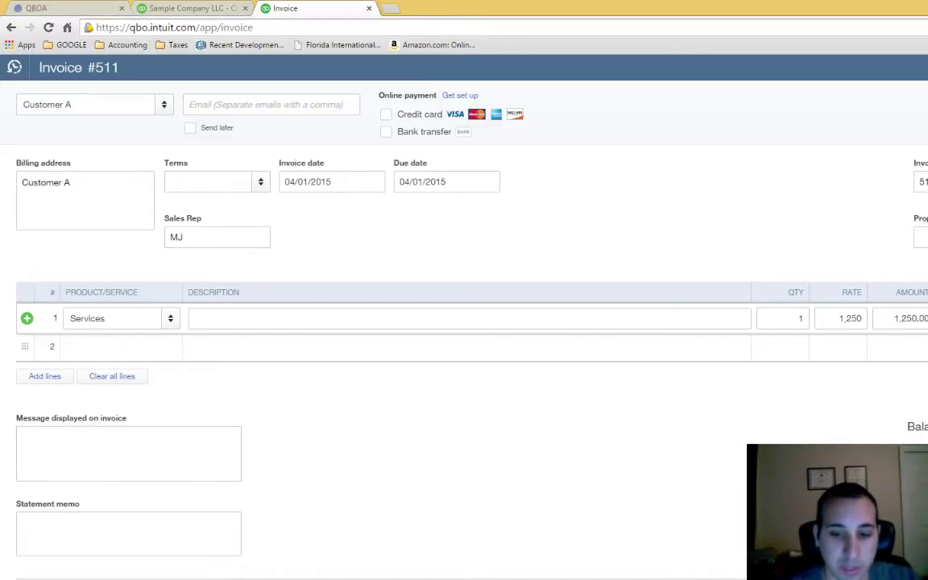
key("ctrl+alt+s")
scroll(188, 216, "down", 3)
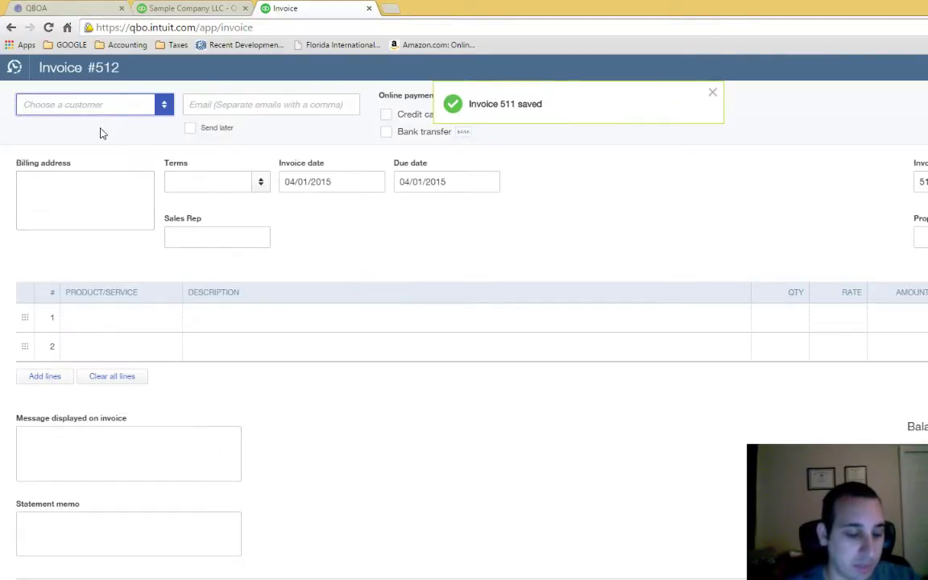
Assign the third invoice to Customer A and enter OG as the Sales Rep
type("Custome")
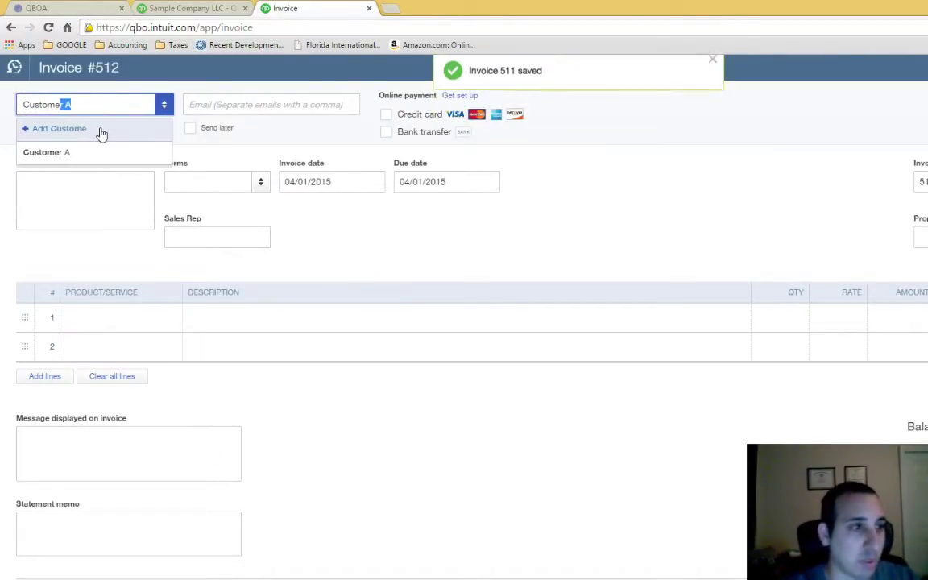
key("Tab")
key("Tab")
key("Tab")
key("Tab")
key("Tab")
key("Tab")
key("Tab")
type("OG")
key("Tab")
key("Tab")
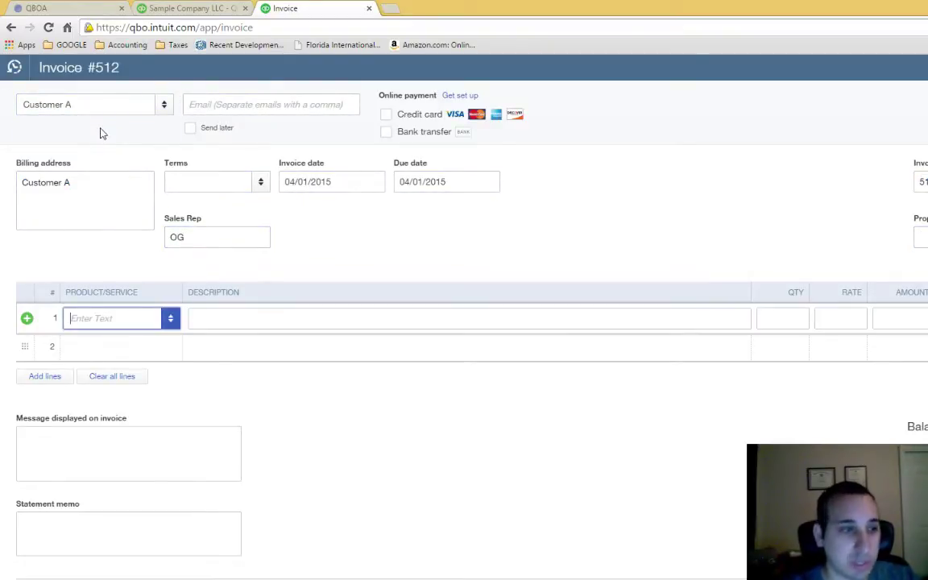
Add a Services line with an amount of 1725 to the invoice, then save and close it
type("Services")
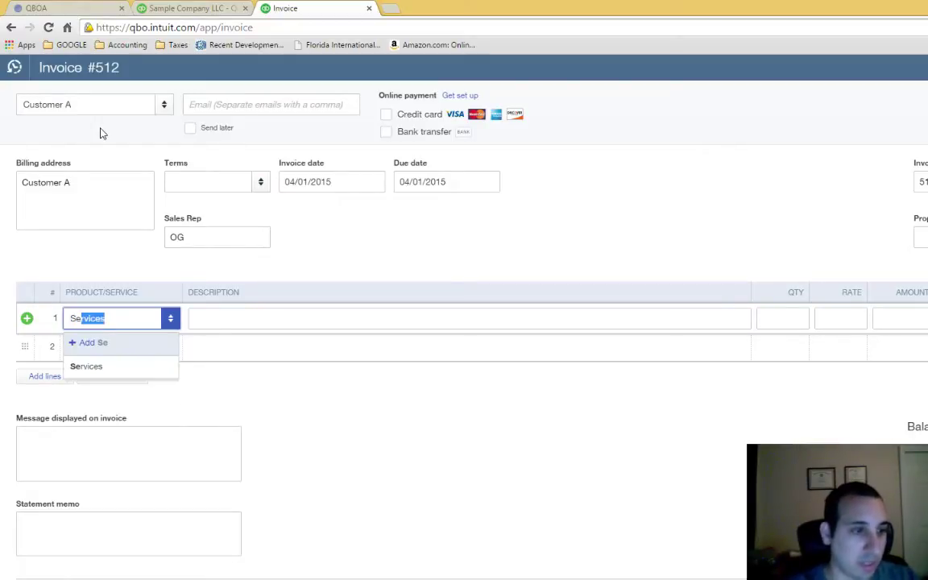
key("Tab")
key("Tab")
key("Tab")
key("Tab")
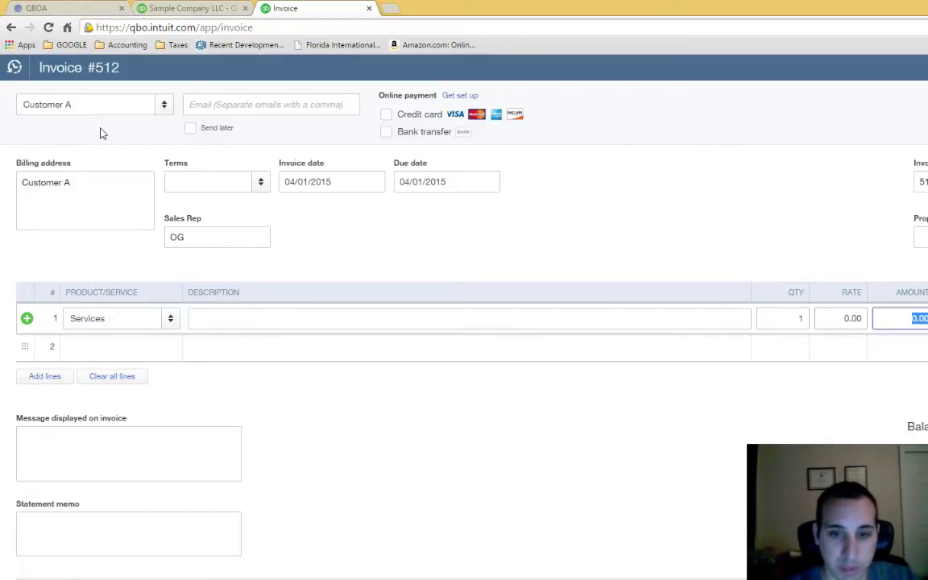
type("1725")
key("Tab")
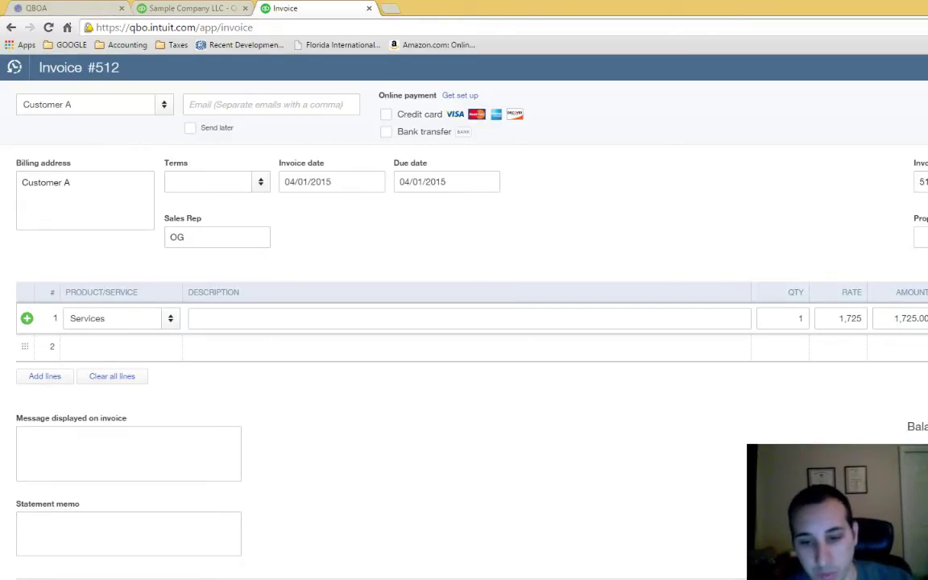
left_click(709, 463)
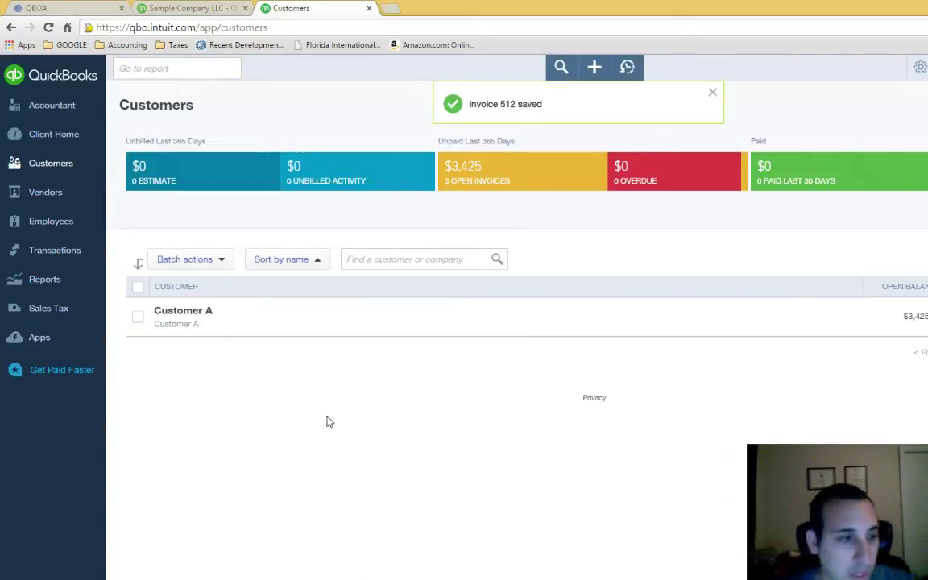
Review Customer A's transaction list and run the Sales by Product/Service Detail report
left_click(189, 316)
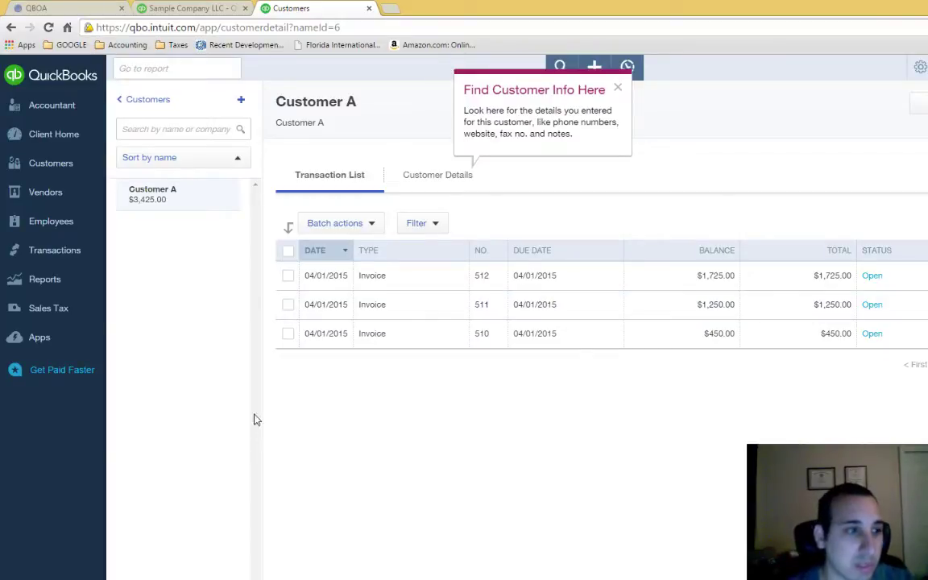
left_click(78, 293)
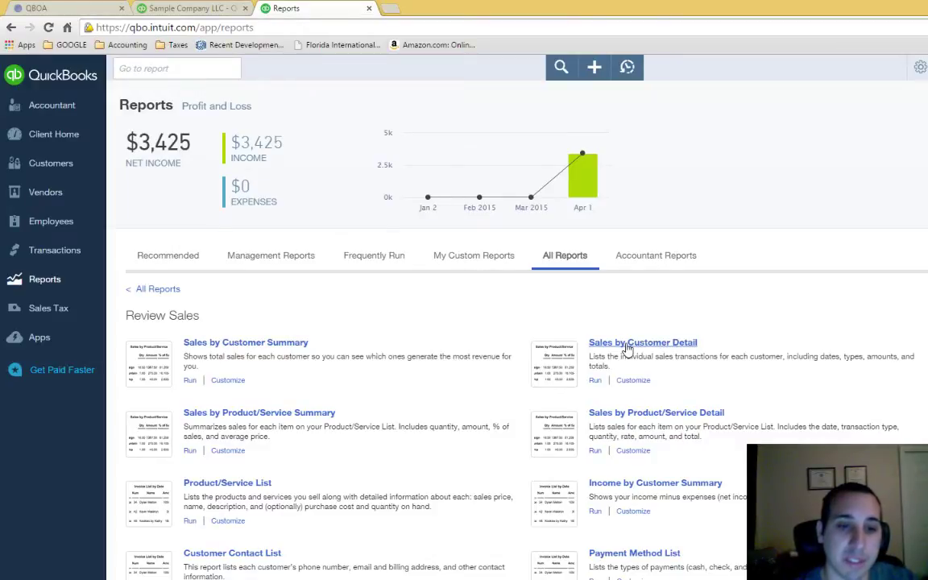
left_click(653, 415)
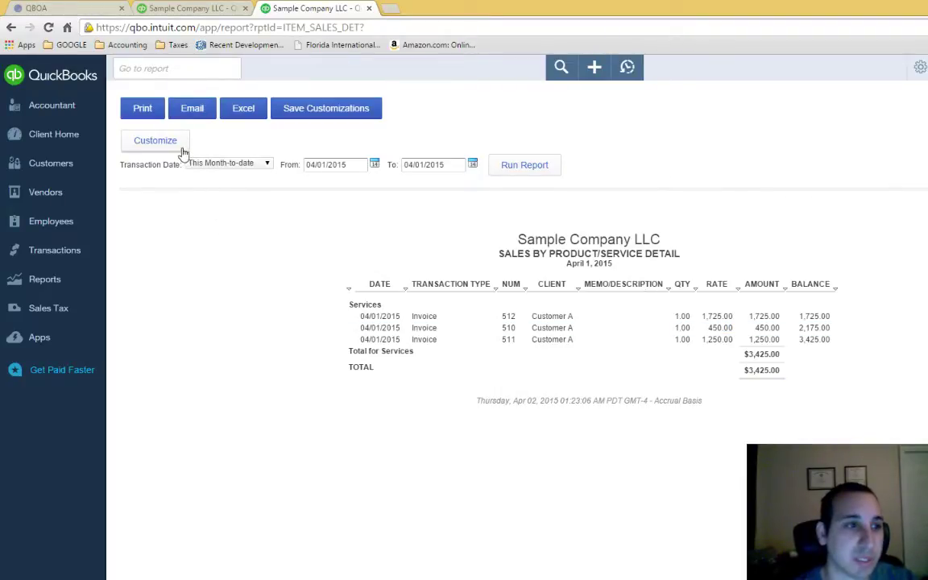
Customize the Sales by Product/Service Detail report's columns by adding Sales Rep to the selected columns
left_click(143, 145)
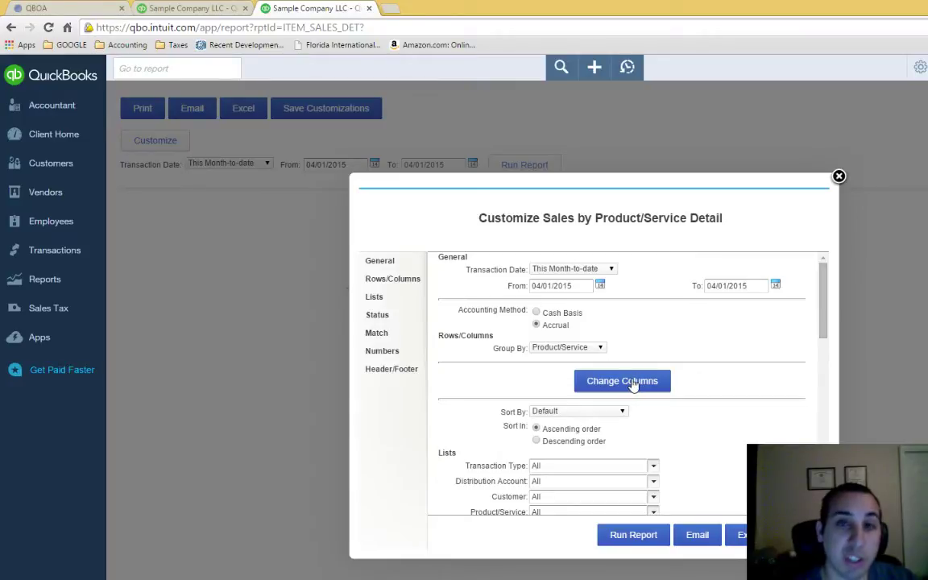
left_click(582, 389)
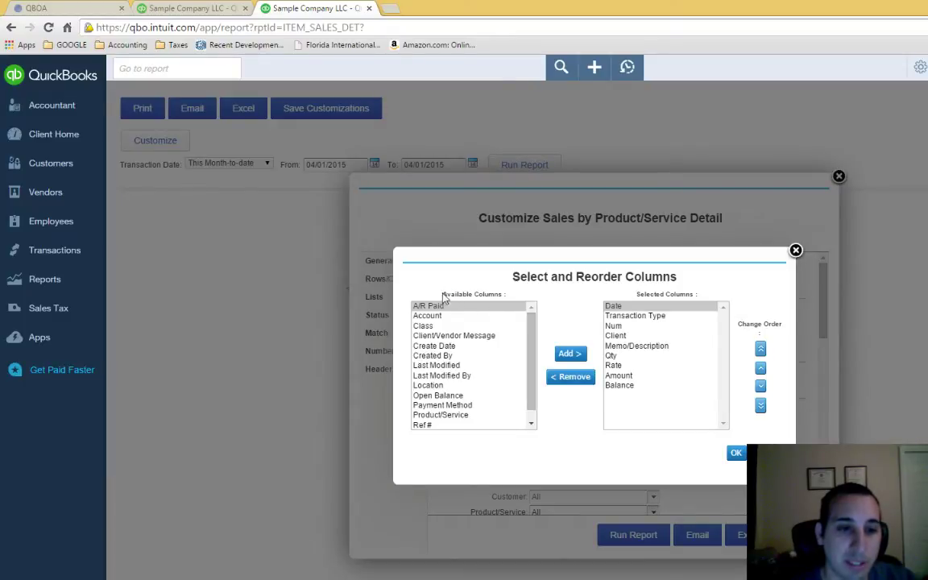
left_click_drag(406, 264, 508, 312)
left_click_drag(531, 346, 530, 371)
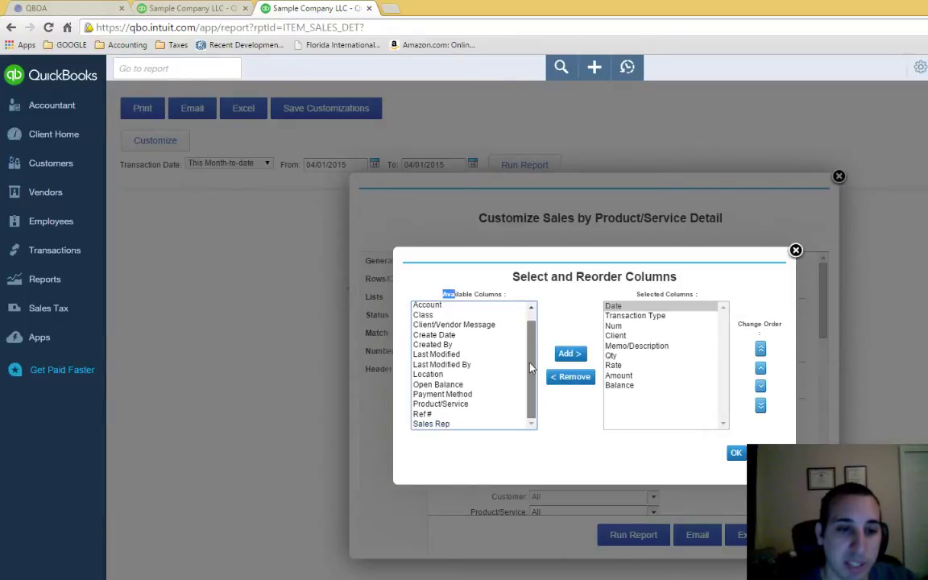
left_click(469, 425)
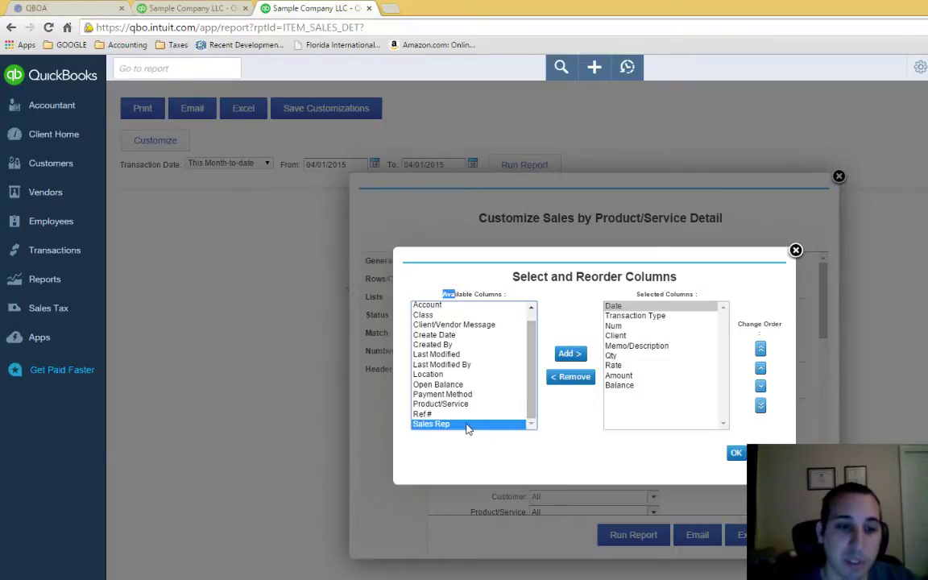
left_click(563, 354)
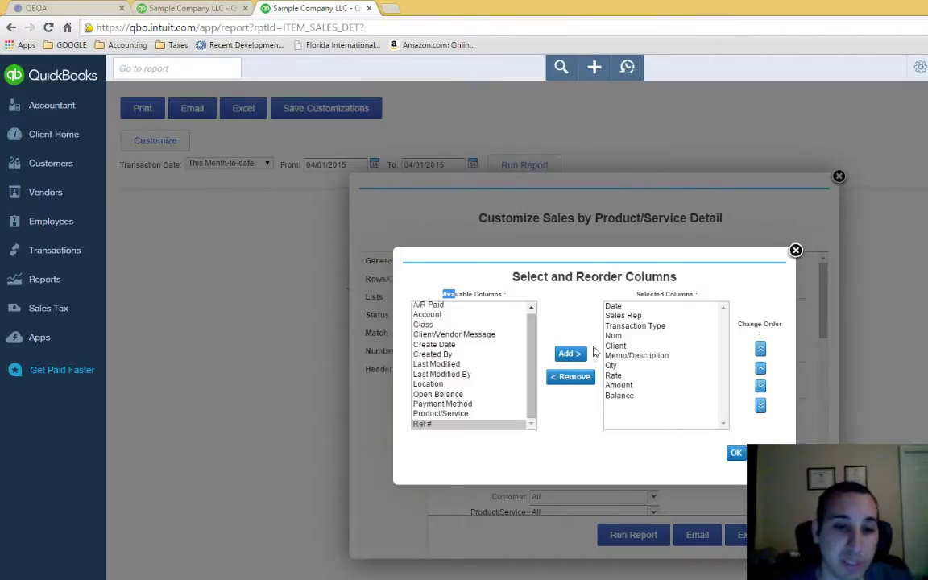
Move the Sales Rep column above Date in the selected columns, then return it to the position below Date
left_click(624, 316)
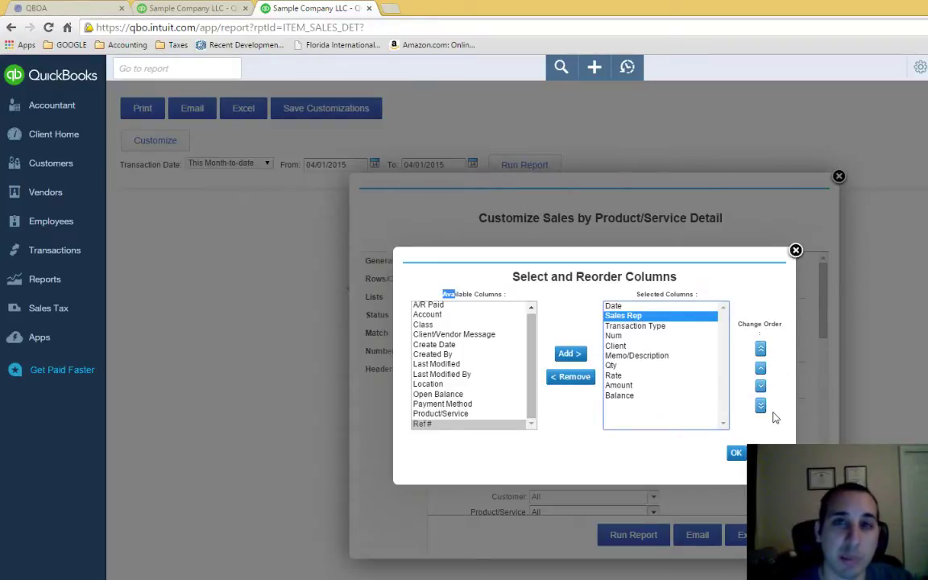
left_click(635, 326)
left_click(624, 316)
left_click(634, 355)
left_click(632, 385)
left_click(636, 335)
left_click(636, 315)
left_click(759, 367)
left_click(760, 385)
left_click(759, 367)
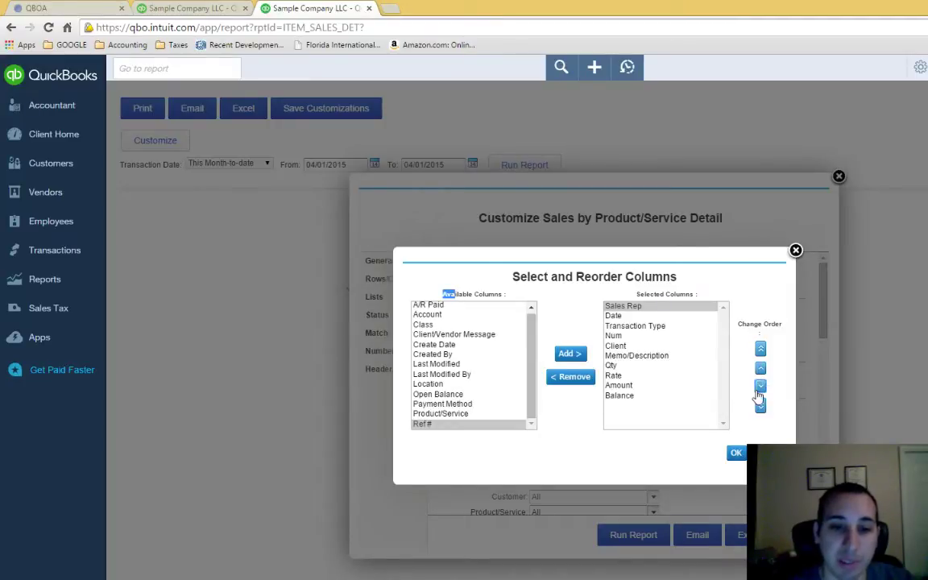
left_click(759, 386)
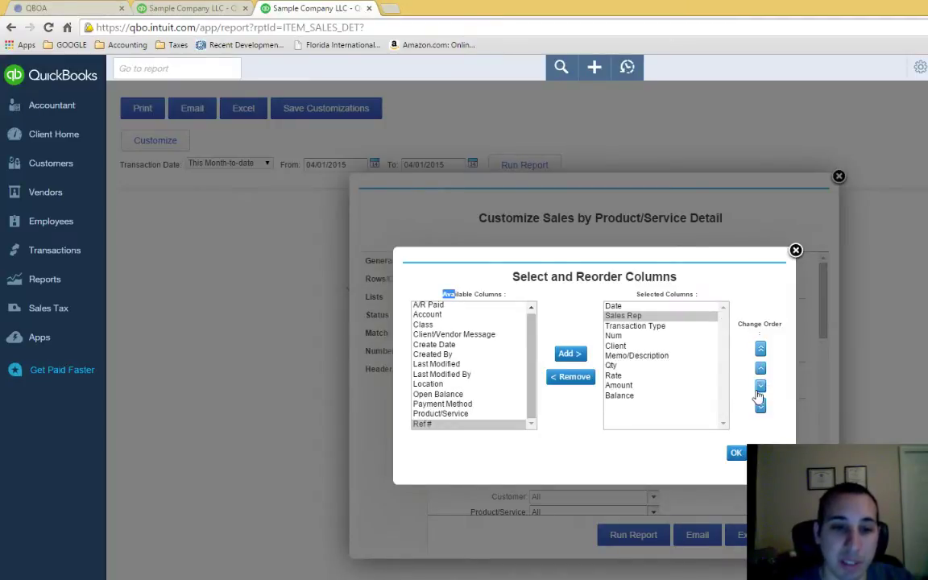
Accept the column selection and set the report title to "Total Sales Grouped by Sales Rep"
left_click(735, 454)
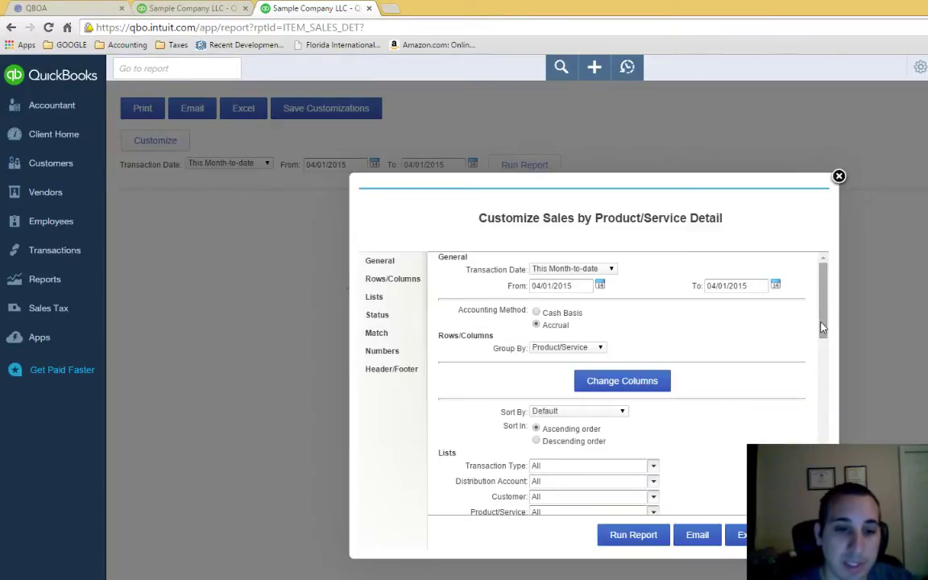
left_click_drag(822, 327, 822, 451)
scroll(636, 410, "up", 2)
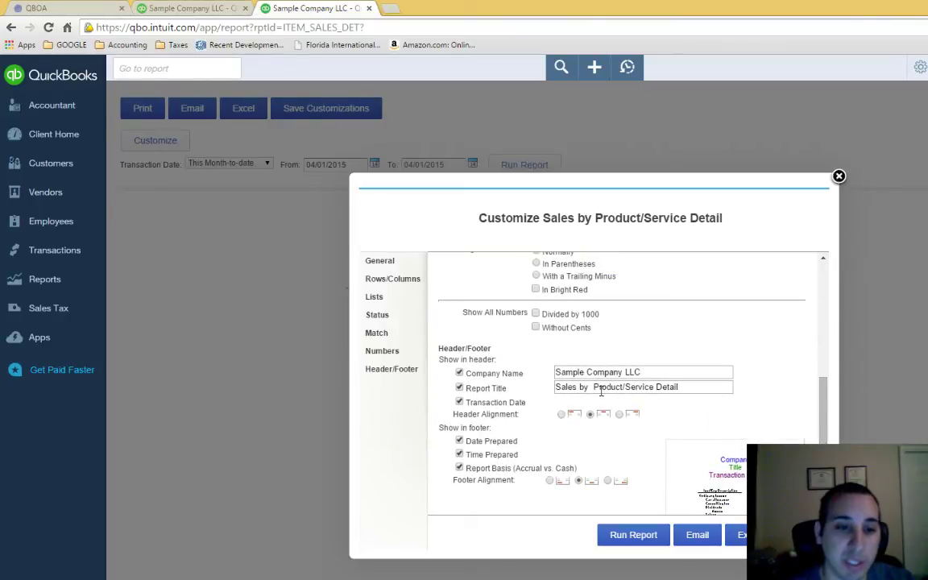
left_click_drag(692, 390, 540, 396)
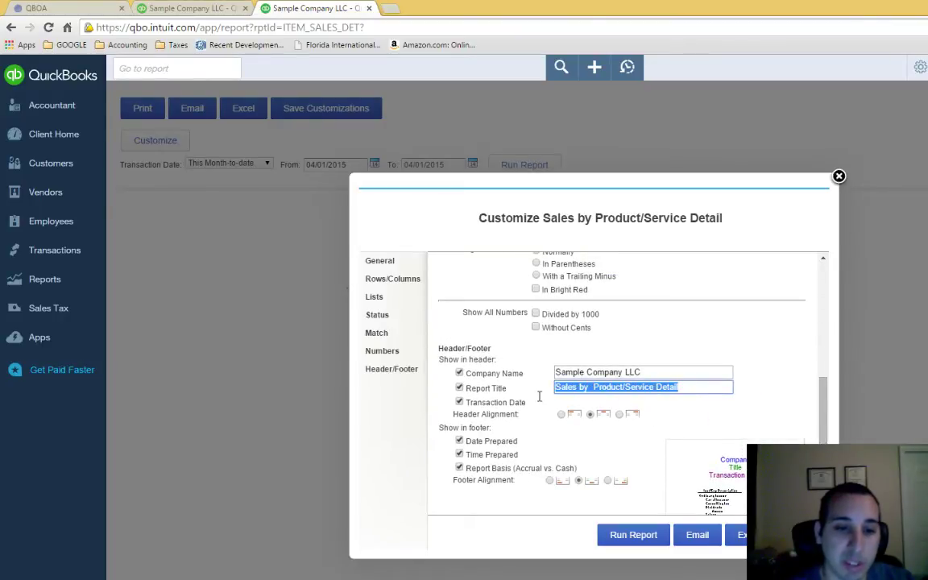
type("Total Sales Grouped by S")
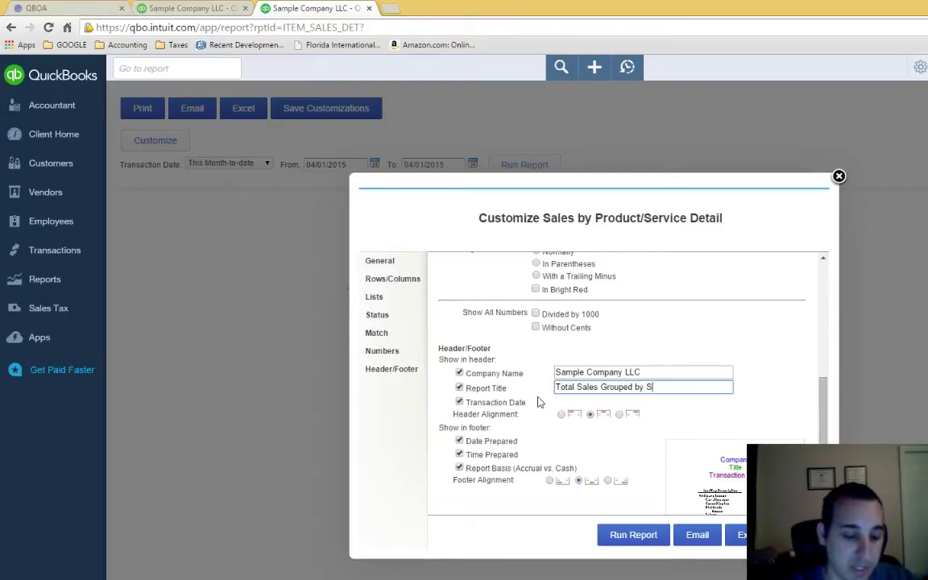
type("ep")
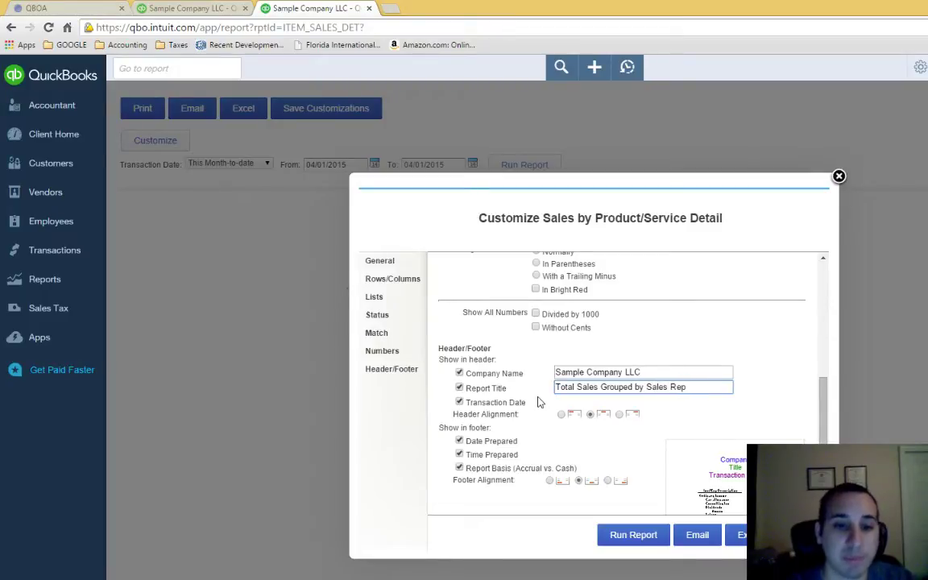
Group the report by Sales Rep and run it
left_click(828, 413)
left_click_drag(828, 413, 799, 324)
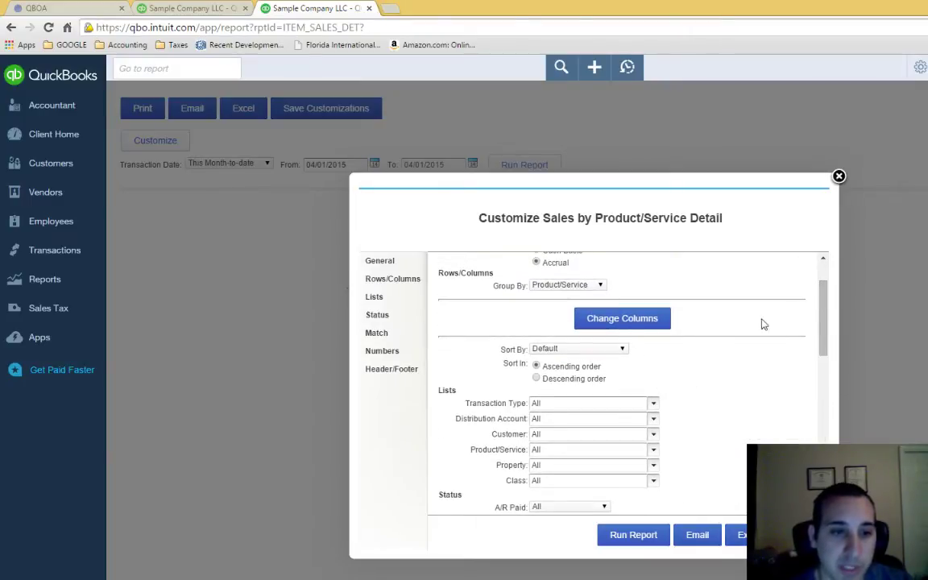
left_click_drag(822, 297, 822, 272)
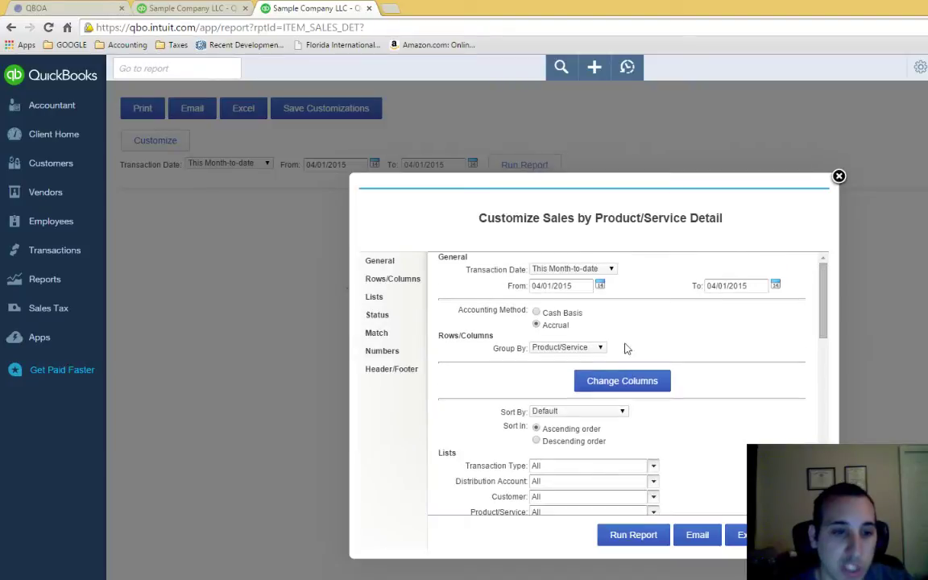
left_click(401, 282)
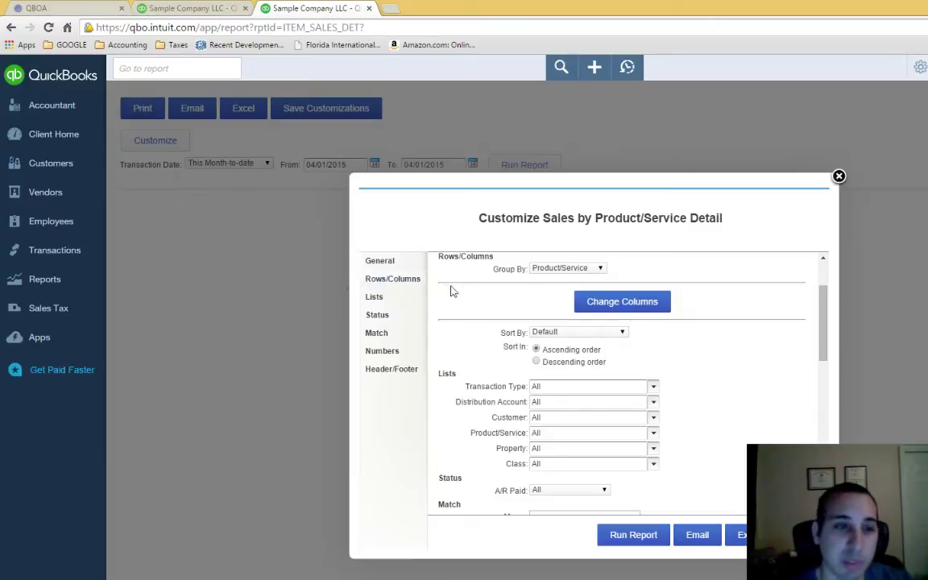
left_click(599, 271)
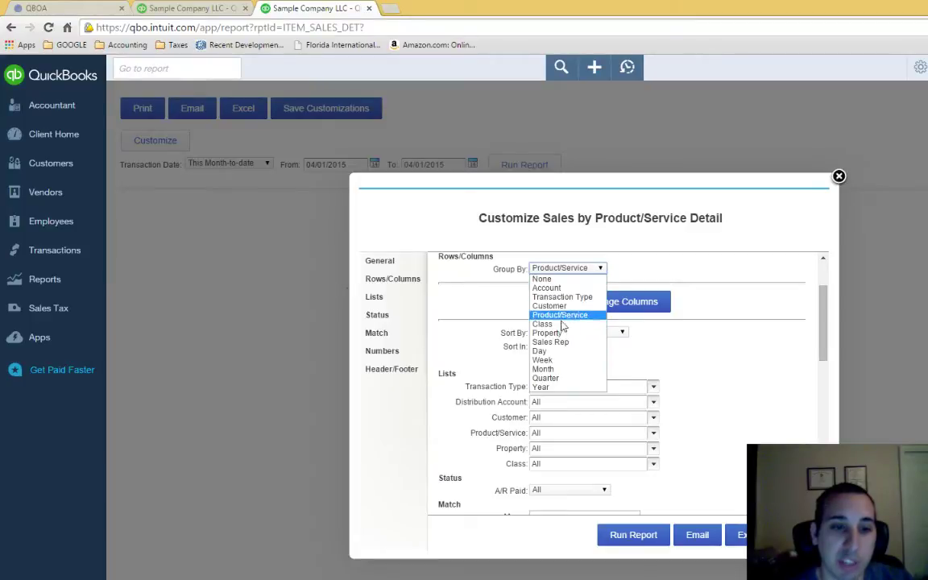
left_click(552, 343)
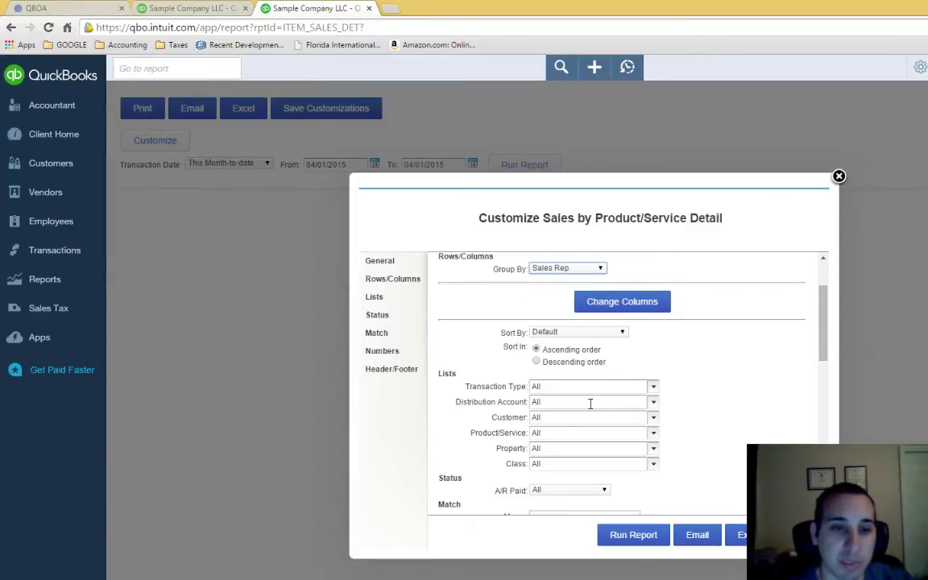
left_click(638, 541)
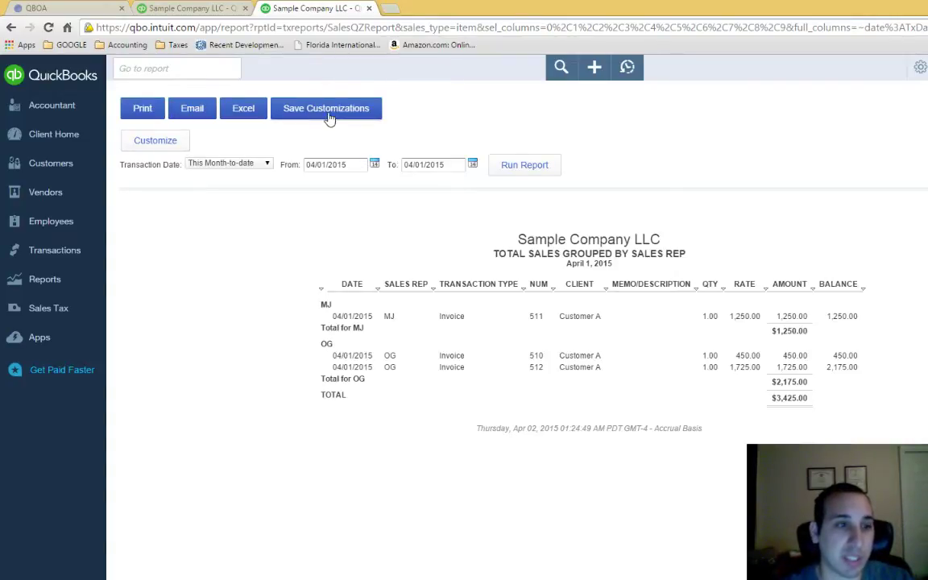
Save the customized report as "Total Sales Grouped by Sales Rep" in a new report group named "Sales By Sales Rep"
left_click(329, 116)
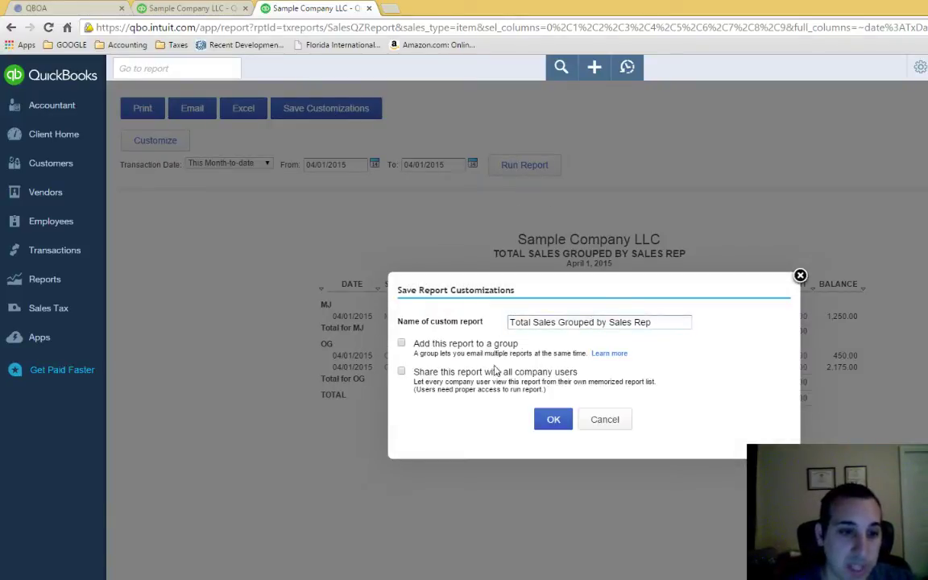
left_click(401, 343)
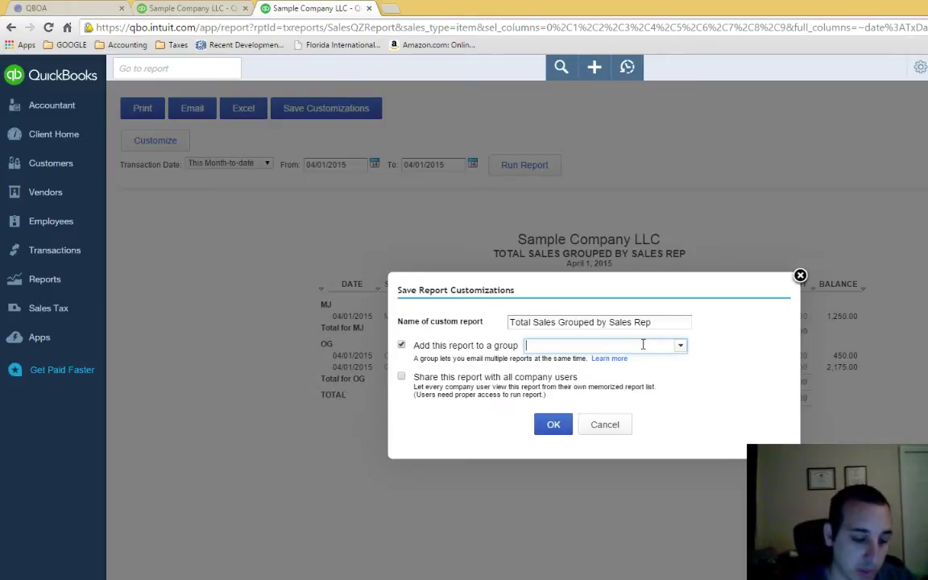
left_click(679, 345)
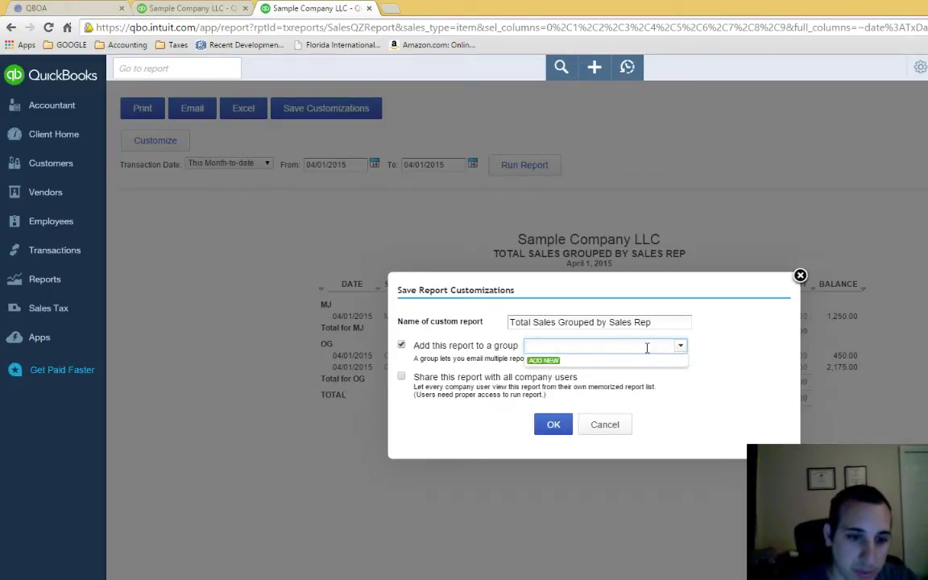
left_click(555, 360)
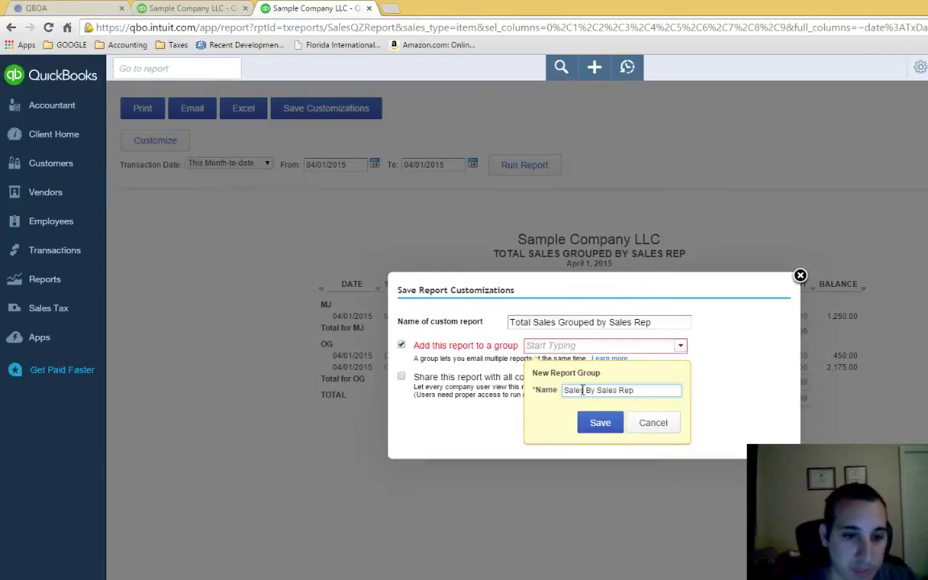
left_click(616, 423)
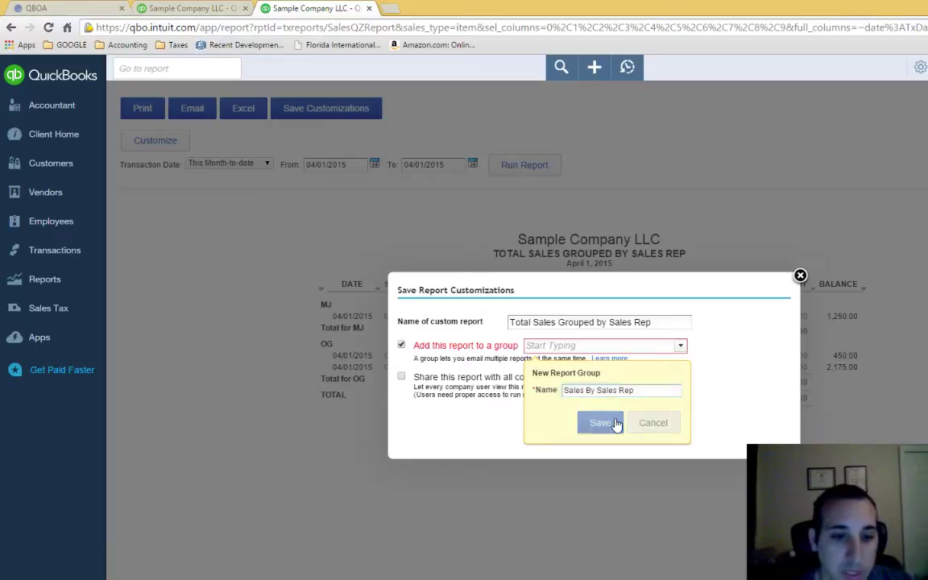
left_click(556, 424)
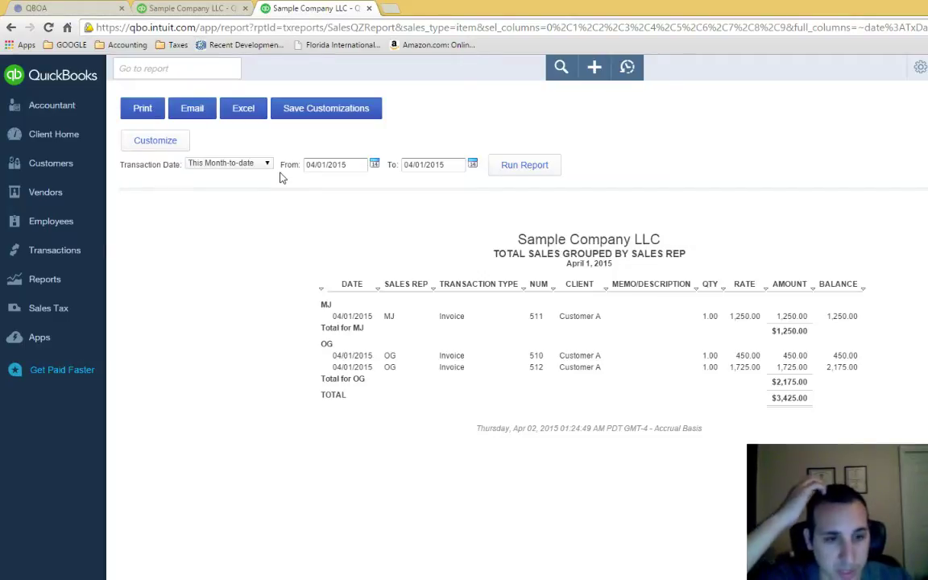
Return to the Review Sales reports and run the Sales by Customer Summary report
left_click(50, 285)
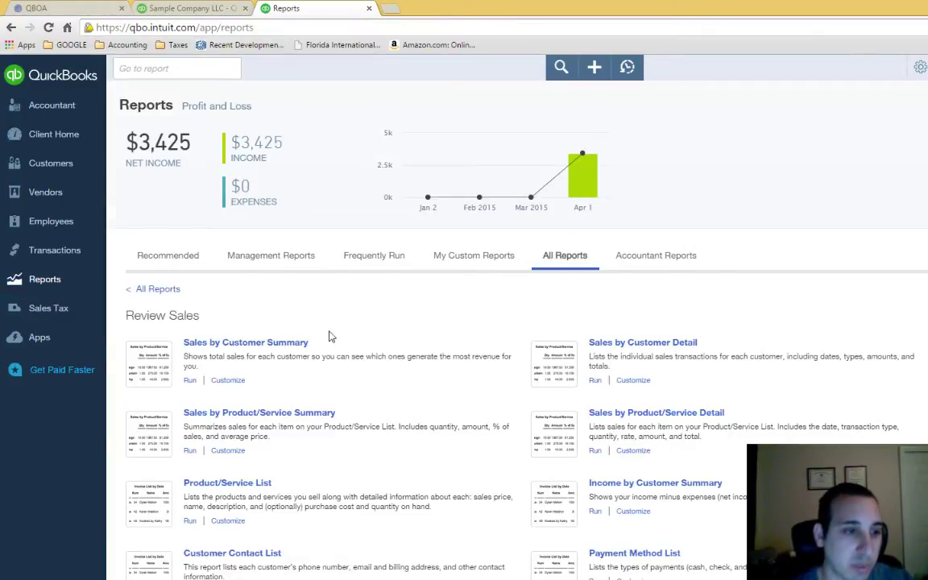
left_click(158, 289)
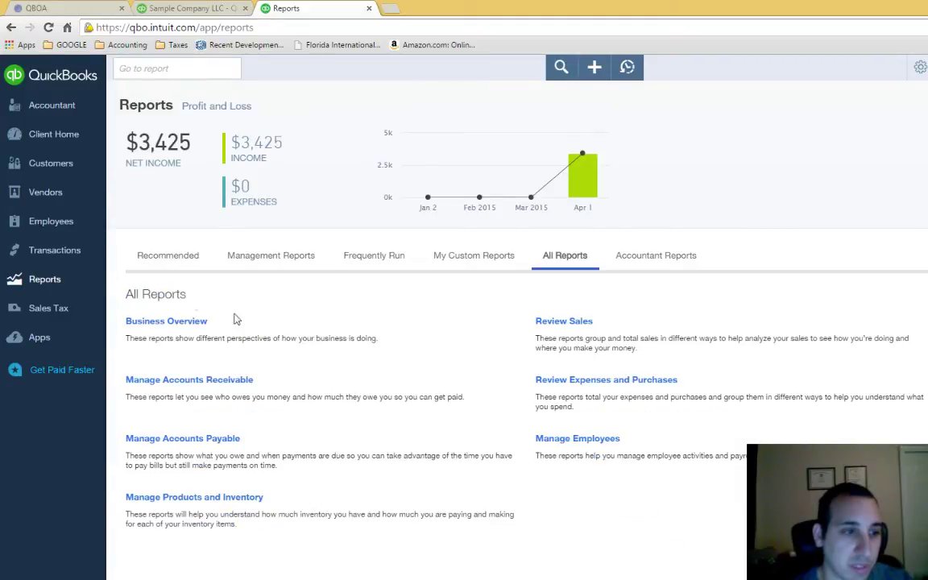
left_click(562, 322)
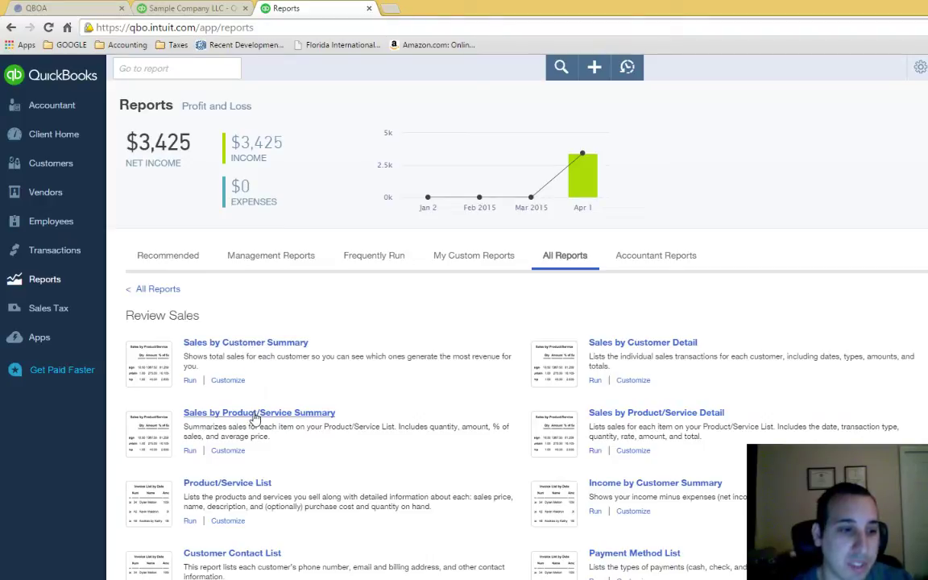
left_click(269, 346)
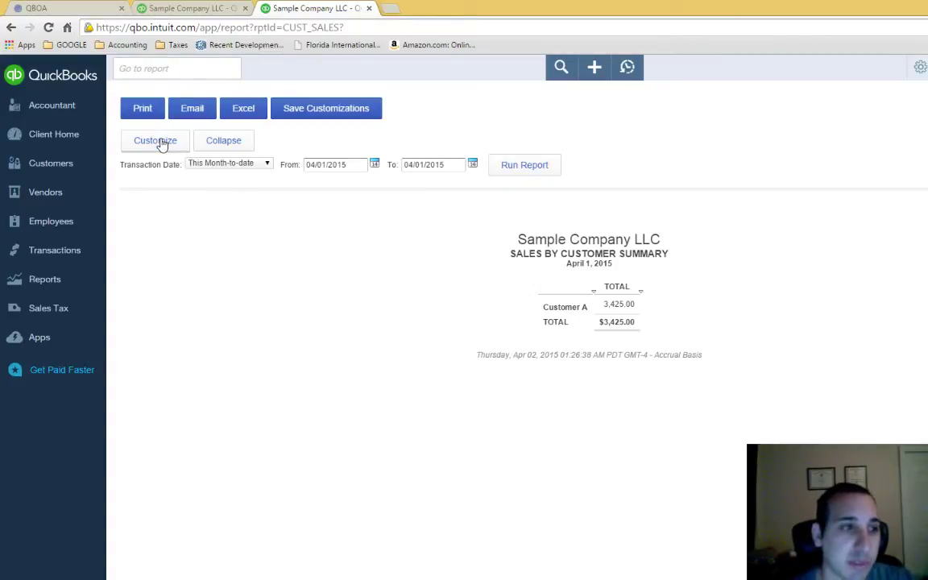
Customize the Sales by Customer Summary report to match Sales Rep OG and change its title to "Sales by OG"
left_click(161, 142)
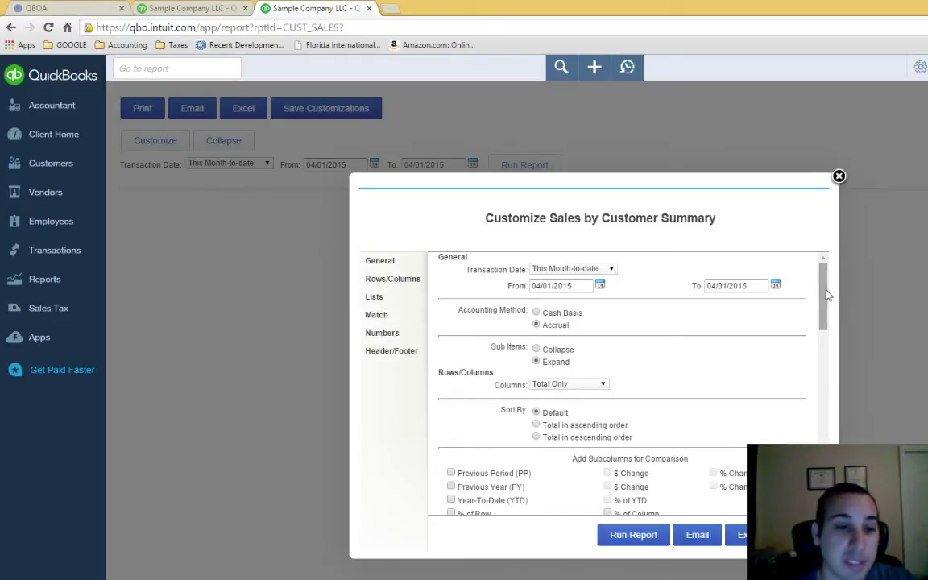
left_click_drag(827, 298, 825, 387)
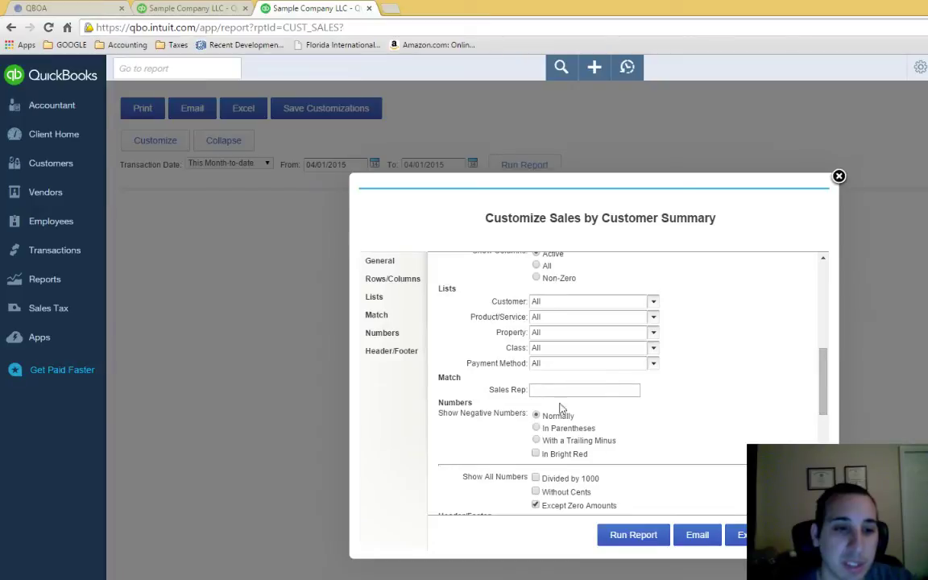
left_click(378, 315)
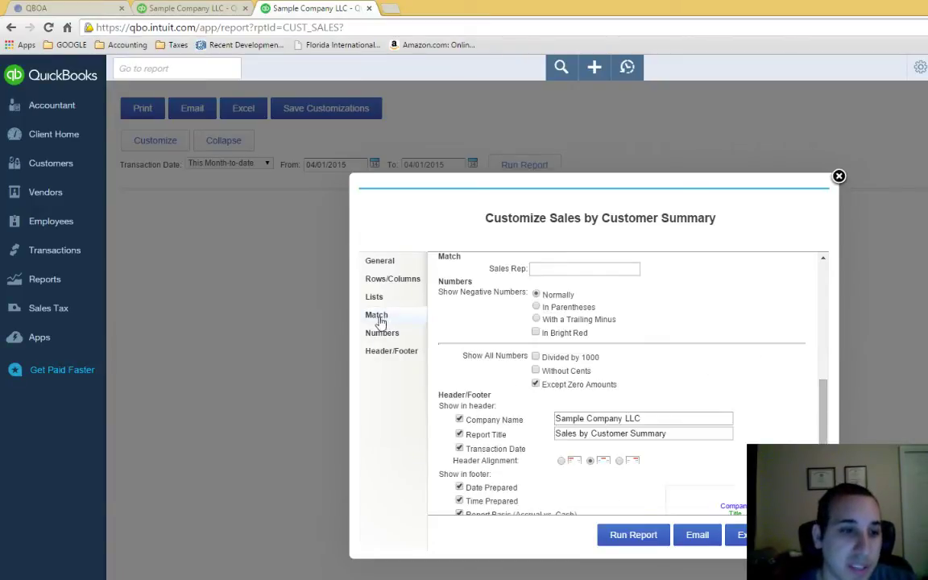
left_click(576, 270)
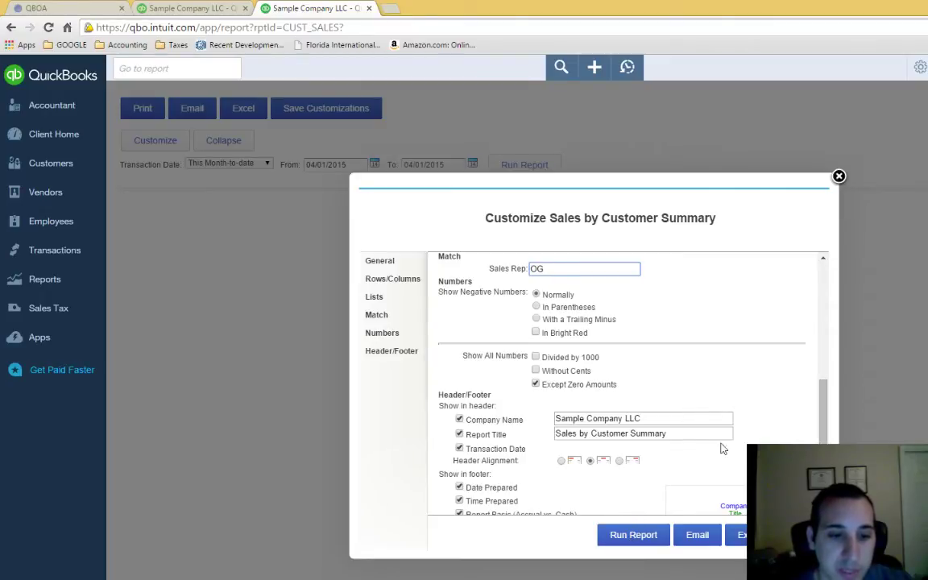
left_click_drag(686, 433, 593, 437)
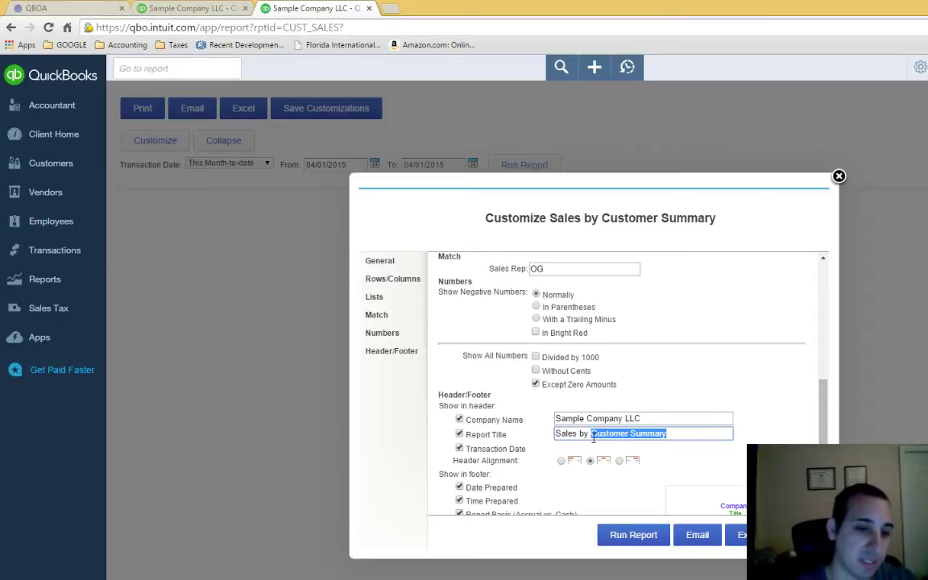
type("OG")
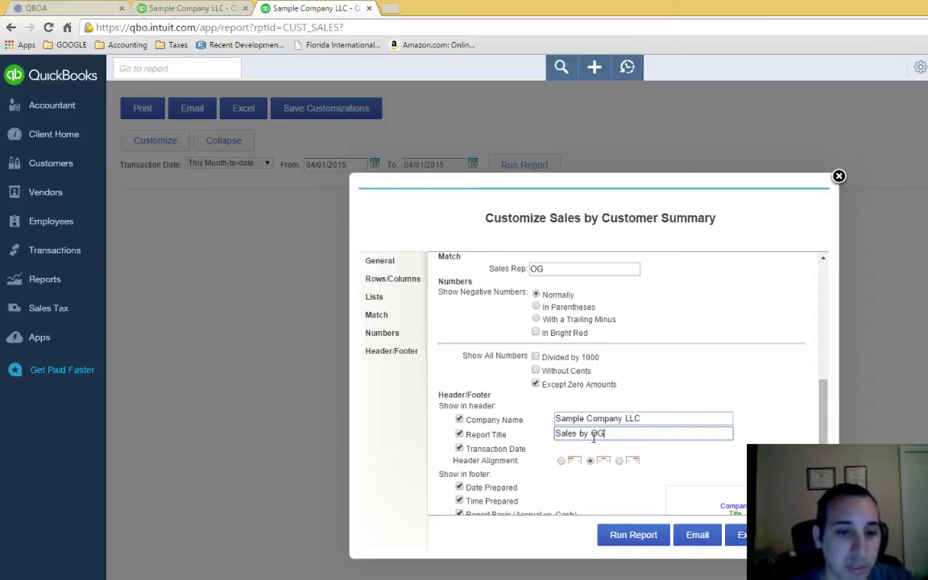
Run the customized report and save it as "Sales by OG" in the existing "Sales By Sales Rep" report group
left_click(642, 535)
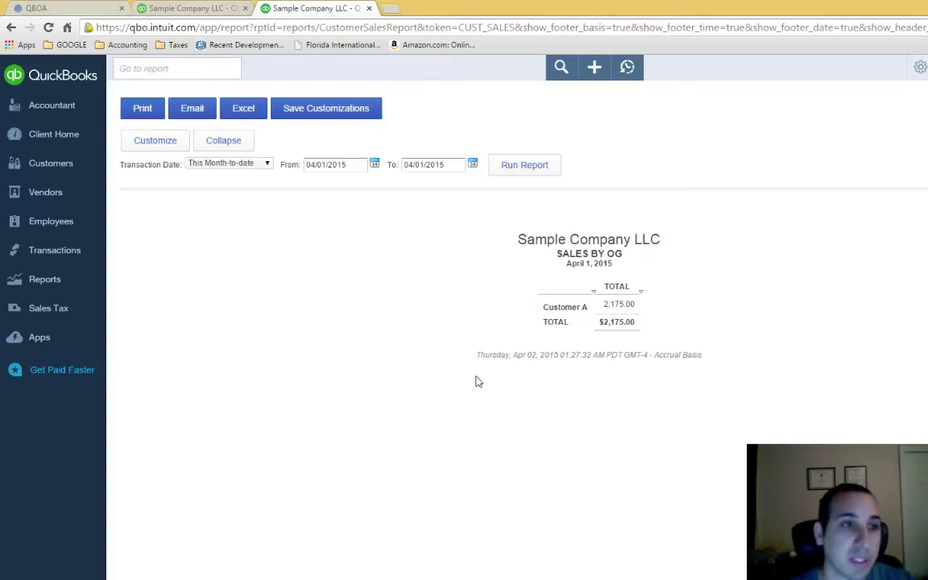
left_click(366, 117)
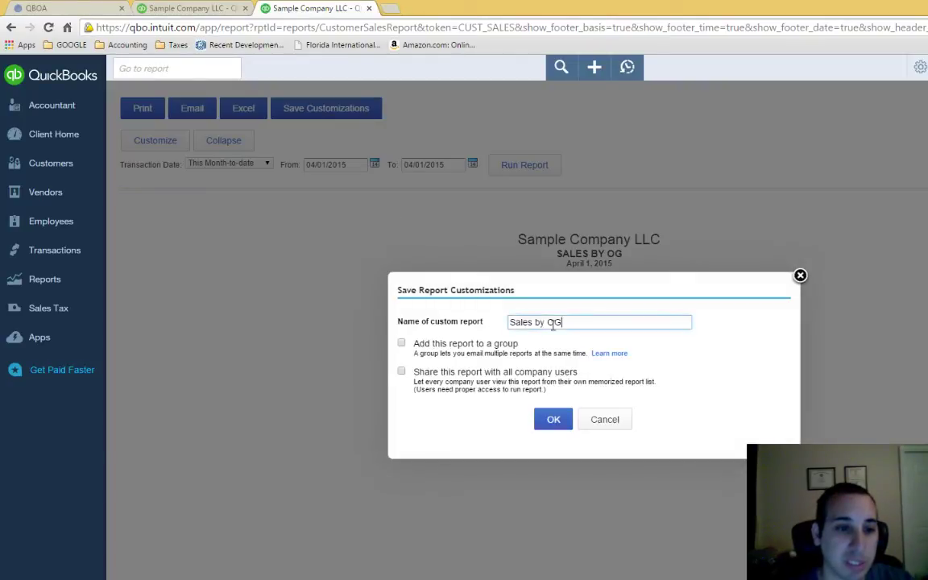
left_click(401, 344)
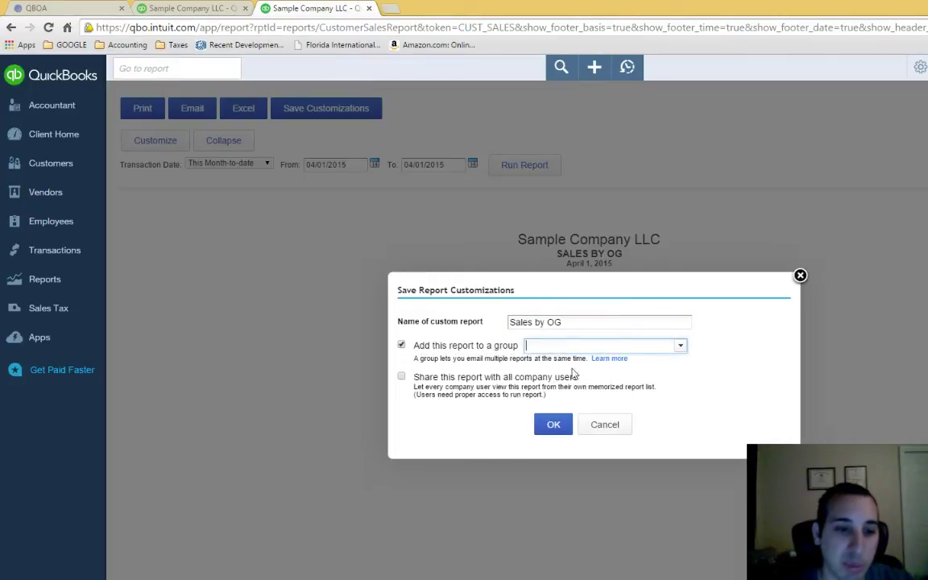
left_click(681, 345)
left_click(561, 372)
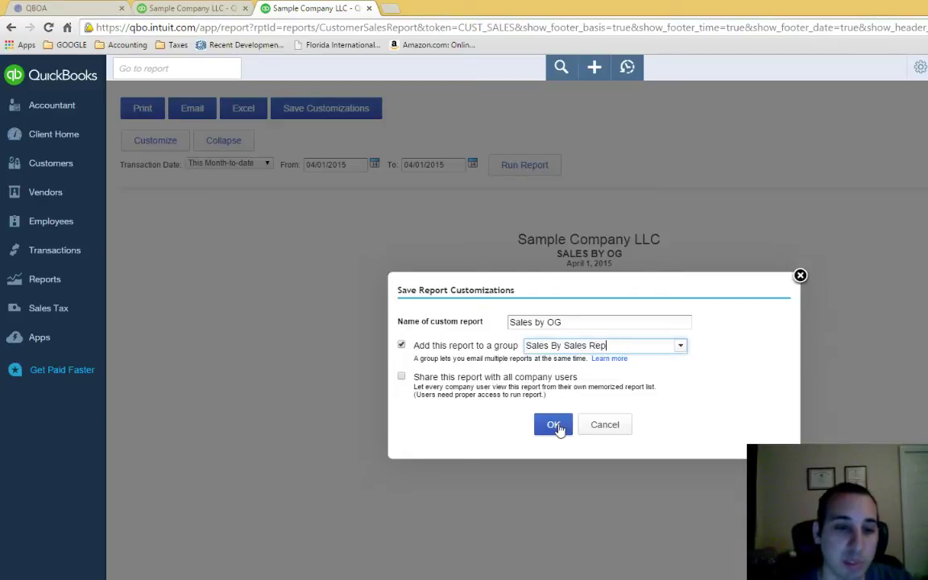
left_click(553, 424)
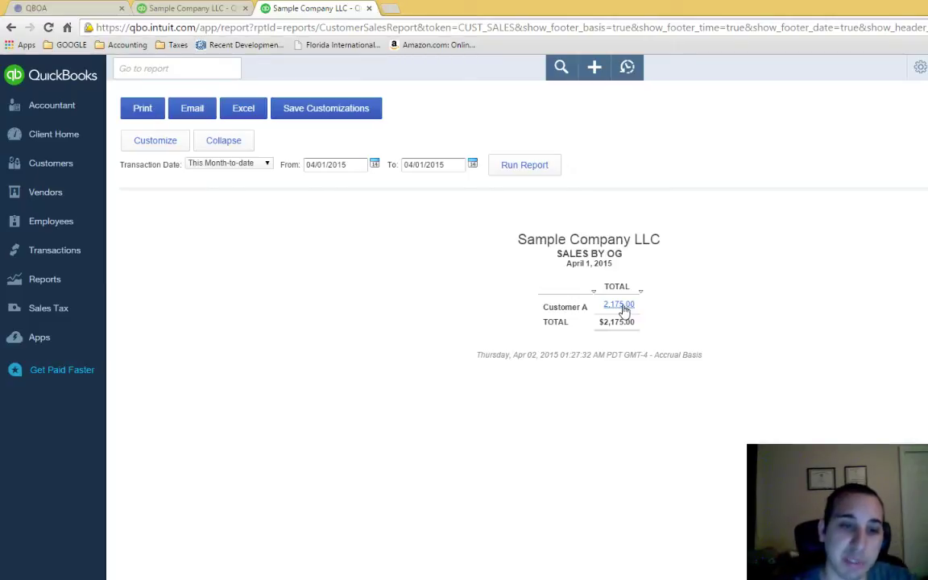
Review the transactions behind Customer A's total in the Sales by OG report and return to the summary
left_click(620, 305)
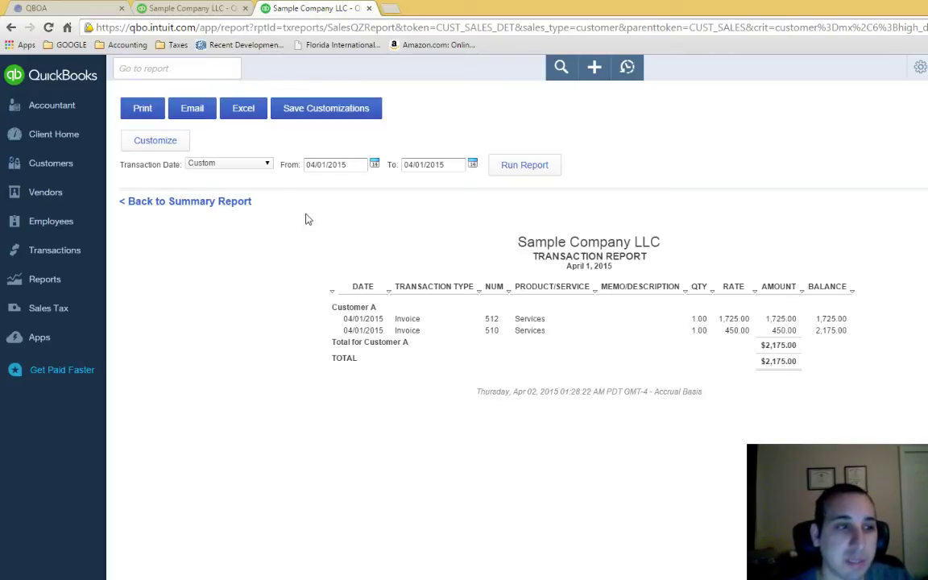
left_click(175, 201)
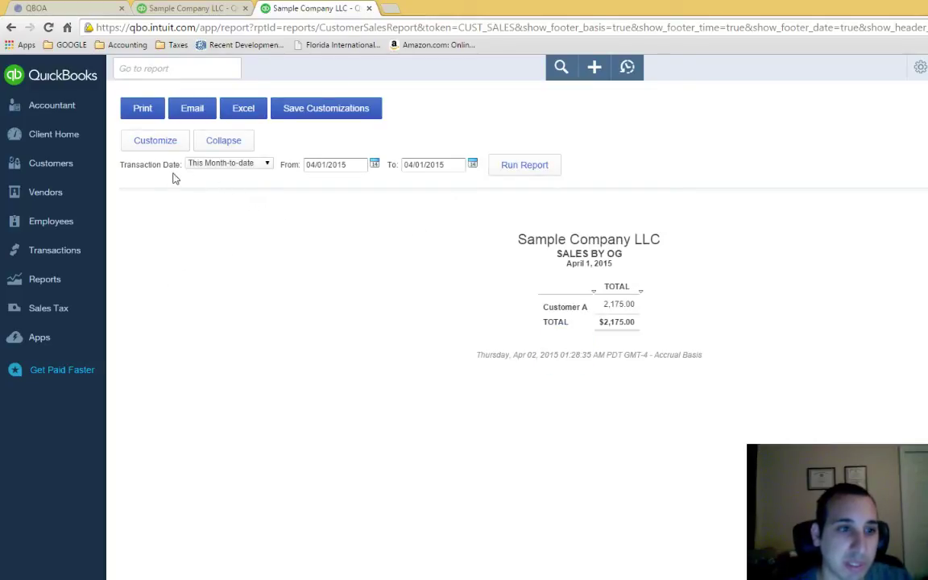
Customize the Sales by OG report to match Sales Rep MJ and change its title to "Sales by MJ"
left_click(161, 142)
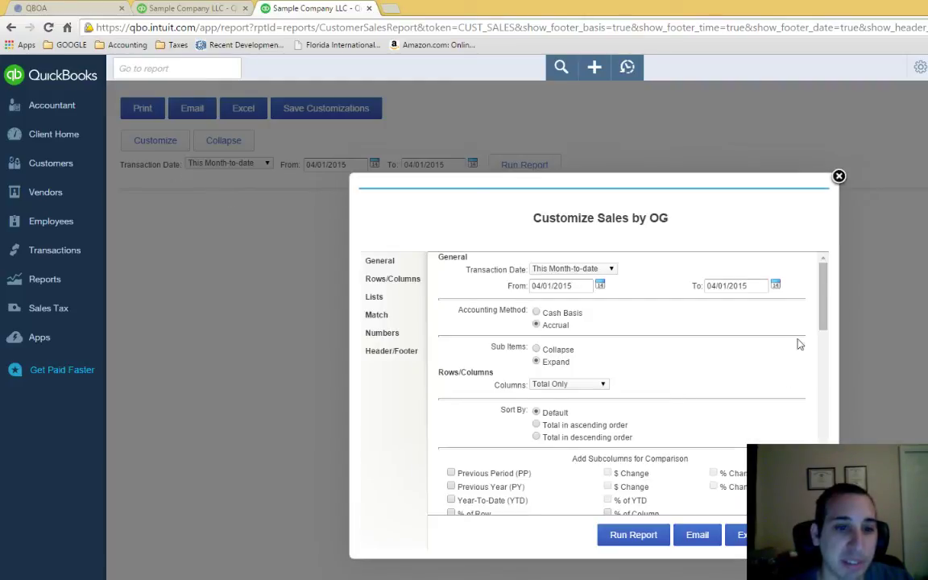
scroll(805, 354, "down", 5)
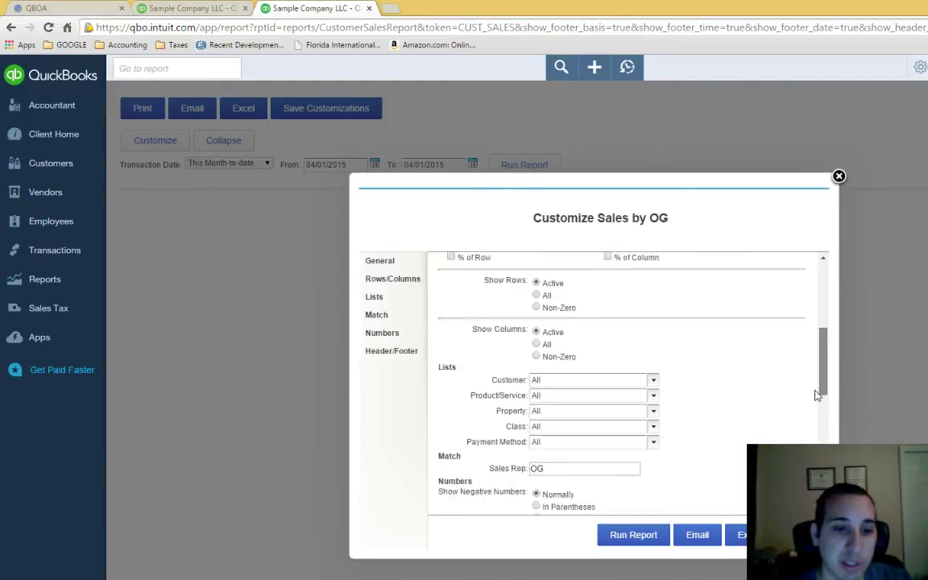
scroll(813, 406, "down", 3)
left_click_drag(570, 352, 493, 362)
type("MJ")
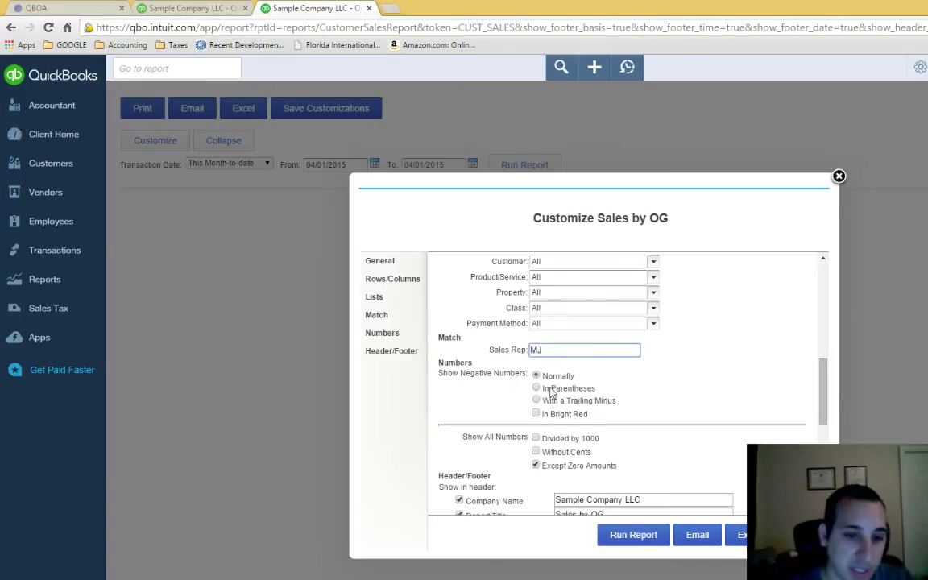
scroll(580, 375, "down", 3)
left_click_drag(592, 386, 690, 414)
type("MJ")
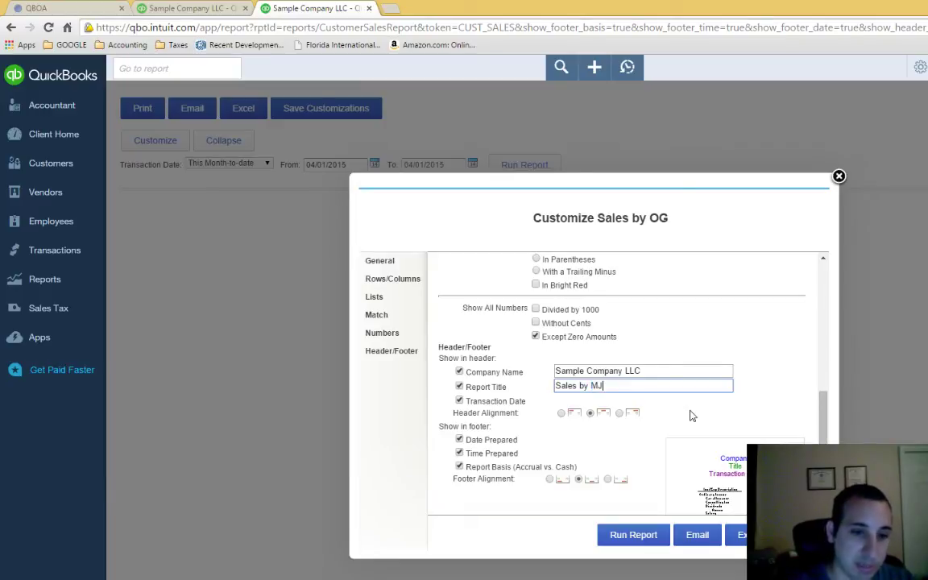
Run the Sales by MJ report, reviewing the transactions behind Customer A's total before returning to the summary
left_click(644, 537)
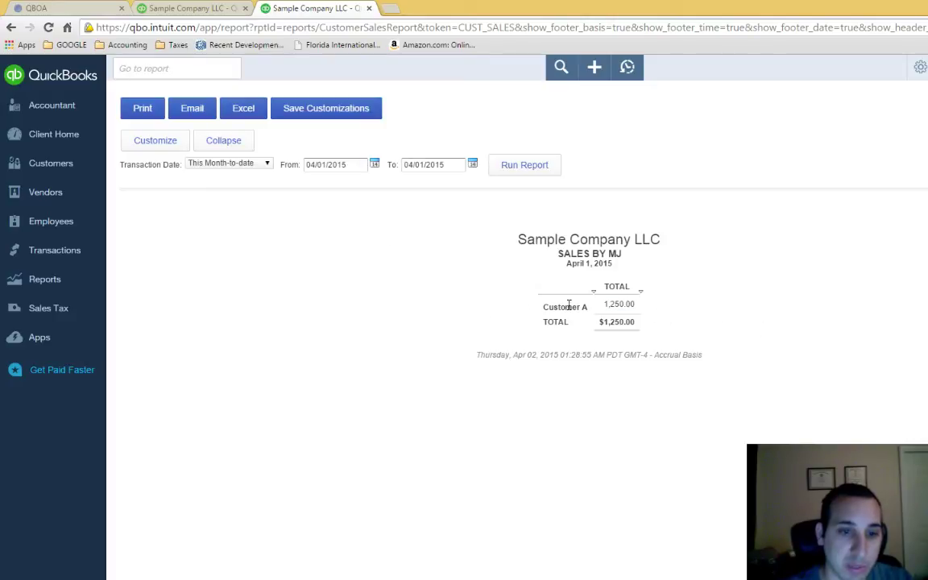
left_click(617, 306)
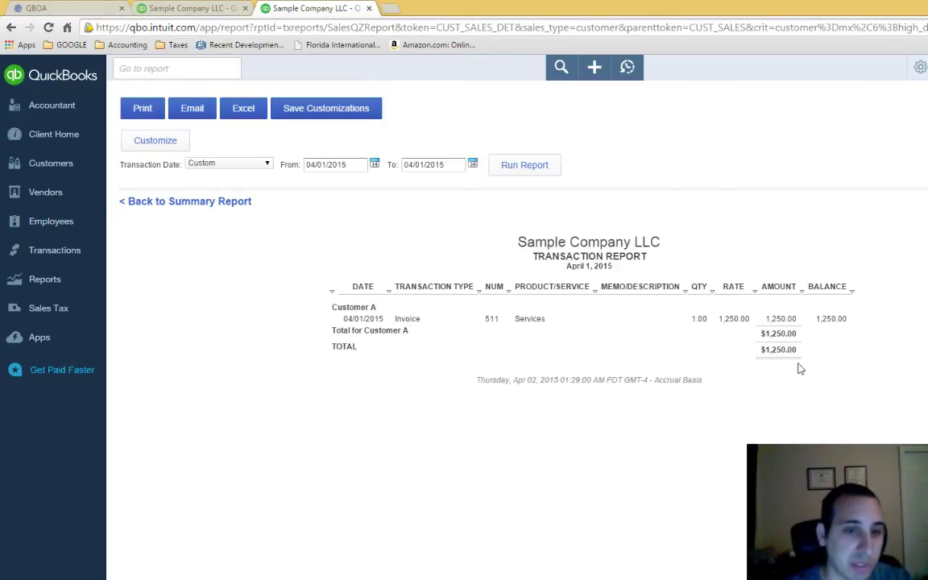
left_click(206, 203)
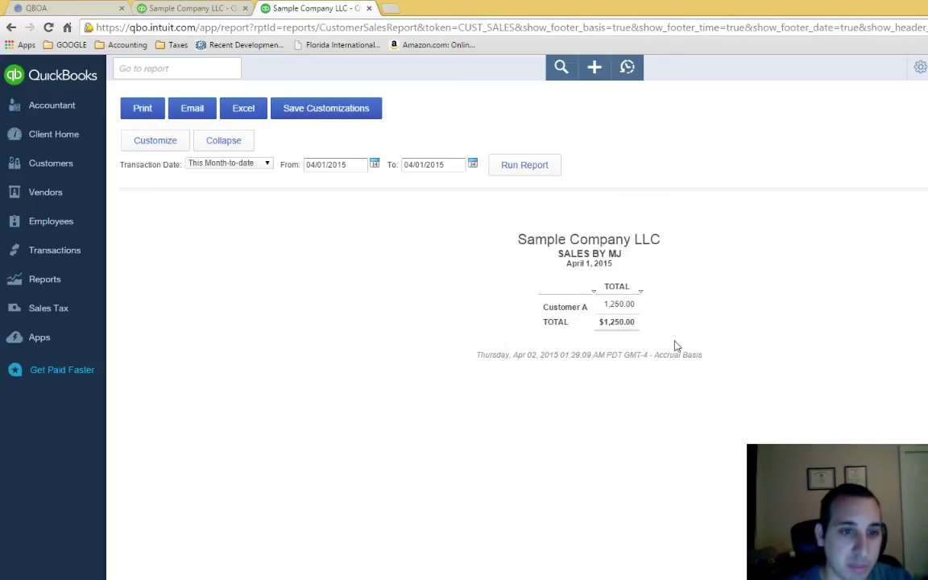
Save the customized report as "Sales by MJ" in the "Sales By Sales Rep" report group
left_click(330, 110)
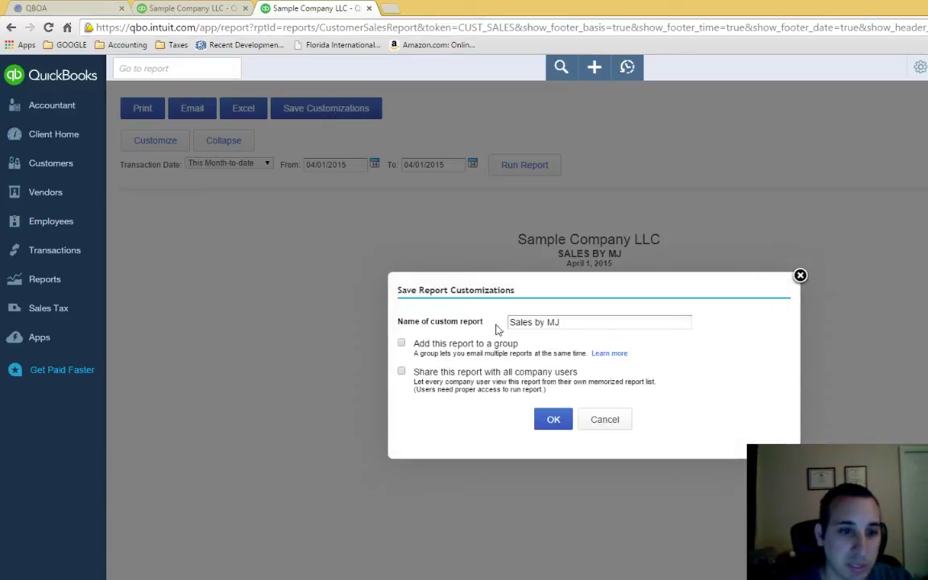
left_click(402, 343)
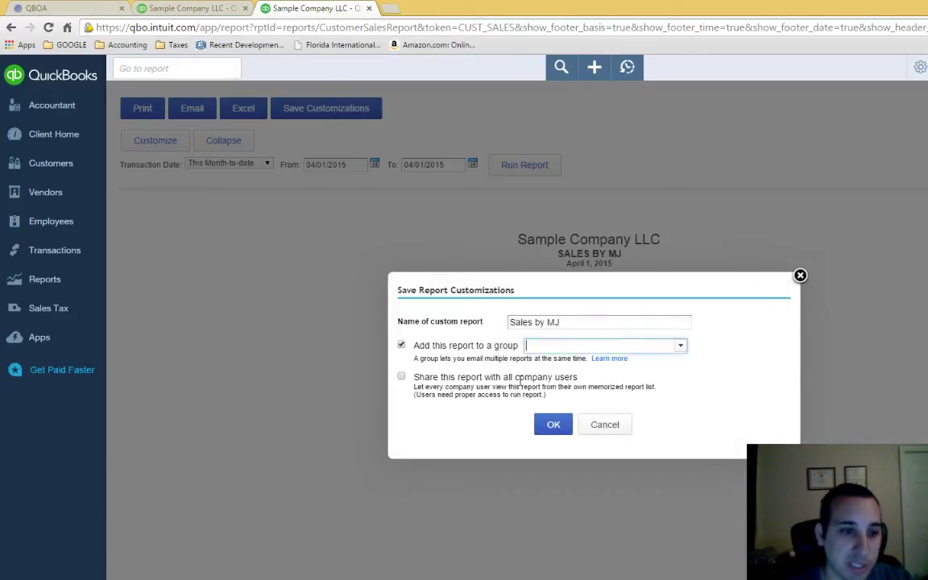
left_click(680, 345)
left_click(595, 374)
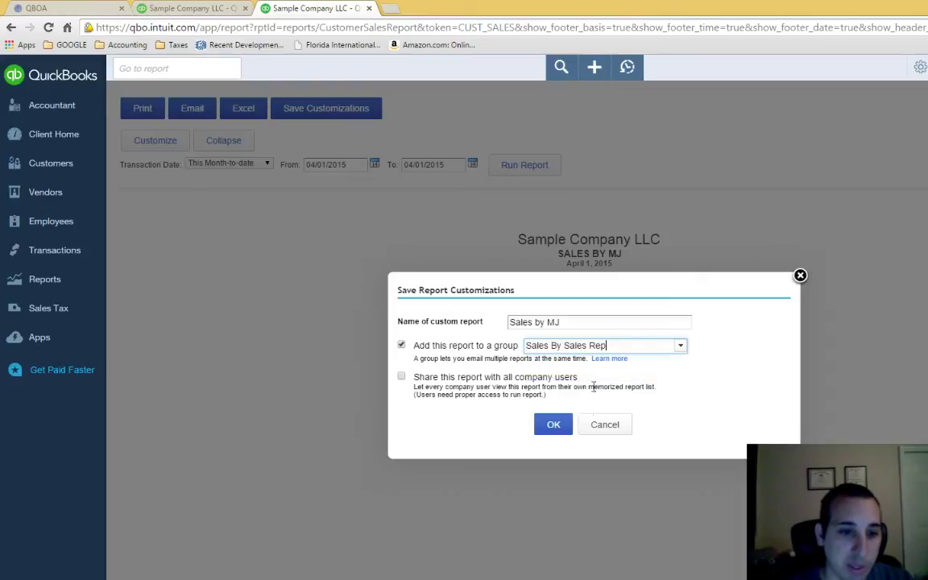
left_click(563, 431)
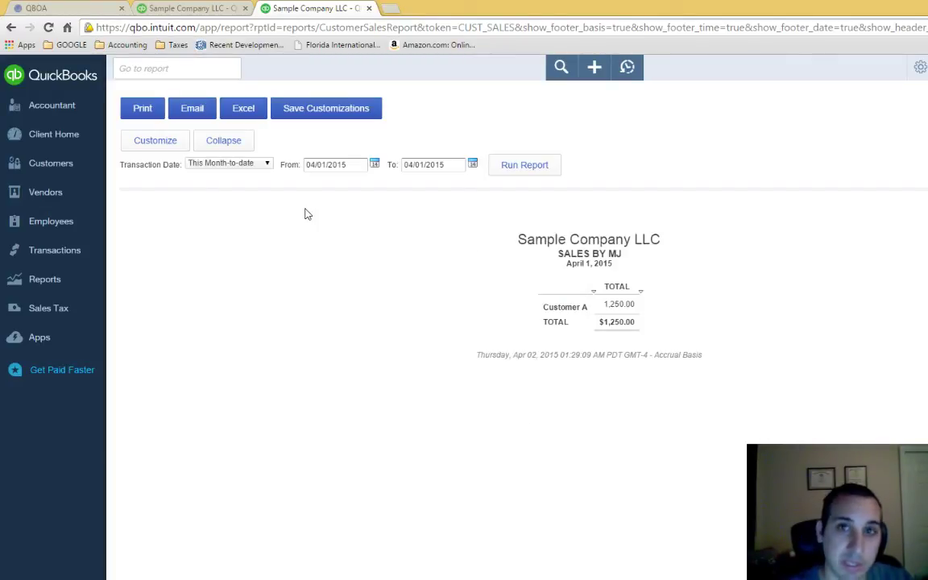
Open the saved "Total Sales Grouped by Sales Rep" report from the custom reports list
left_click(30, 287)
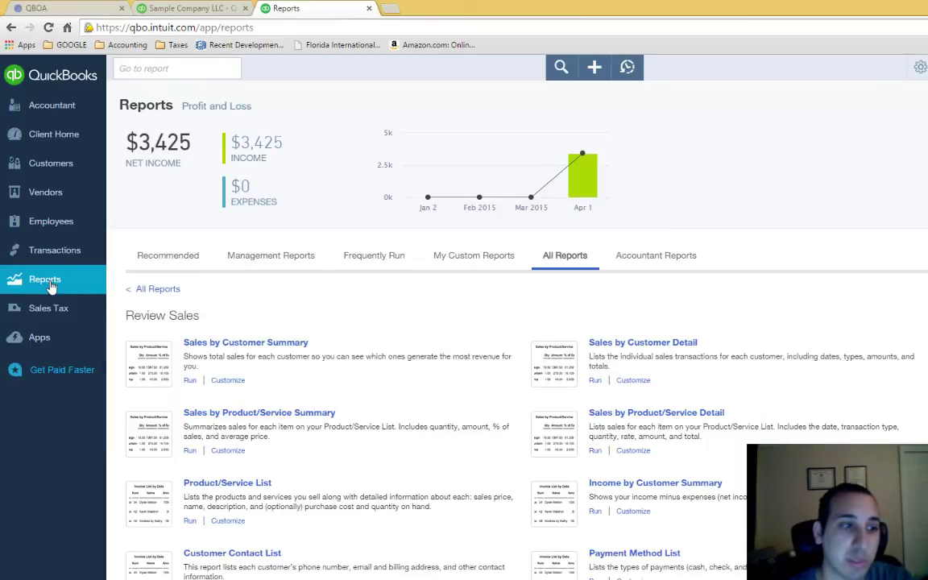
left_click(459, 261)
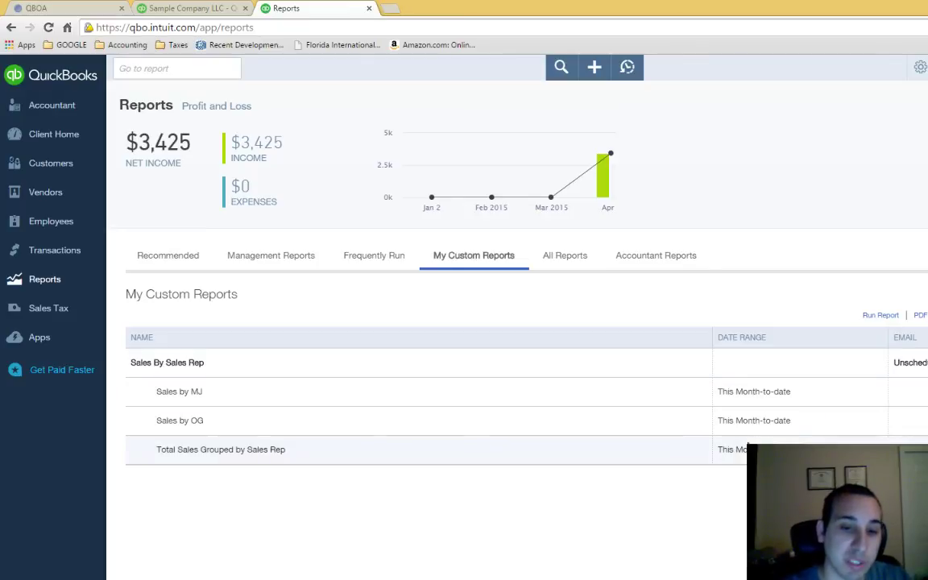
left_click(274, 451)
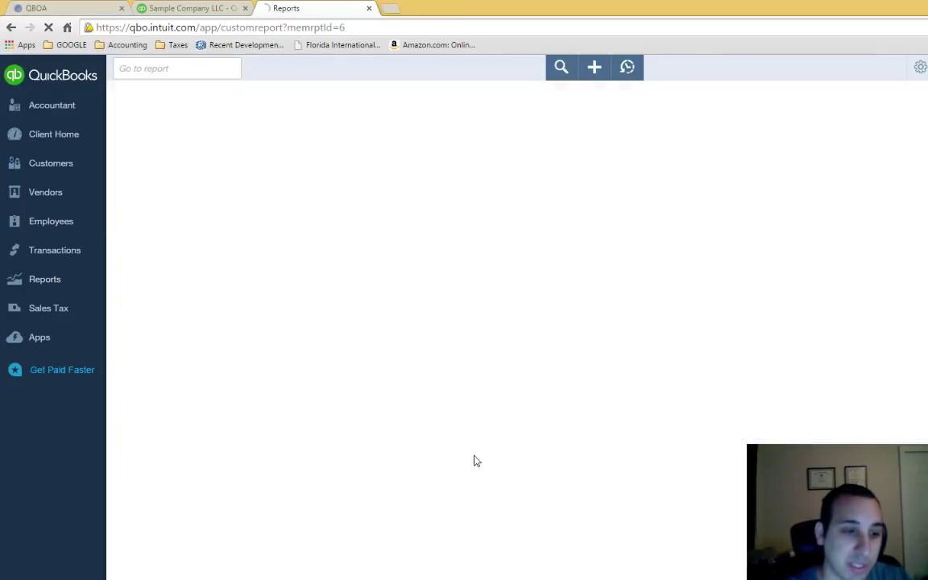